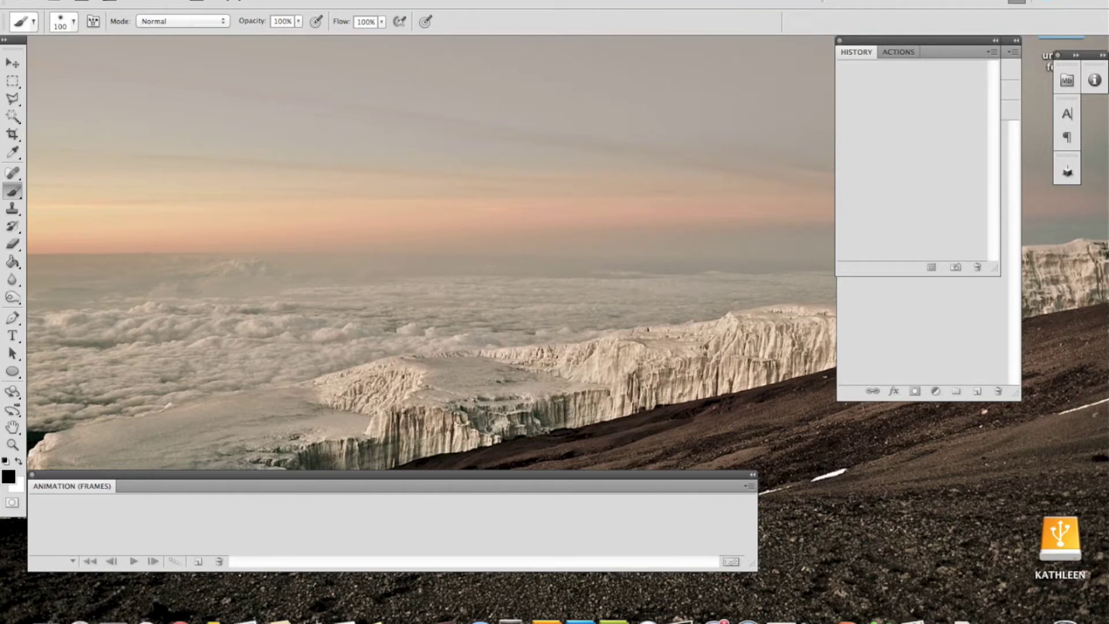
Open the street light .m4v video file stored on the Desktop
click(119, 0)
click(142, 7)
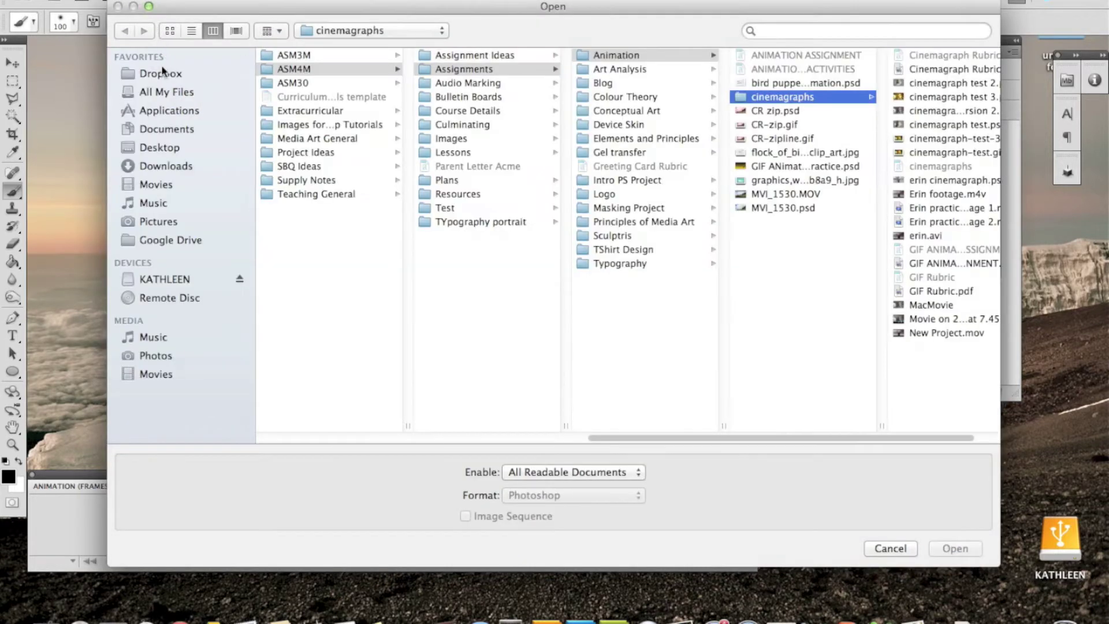
click(173, 149)
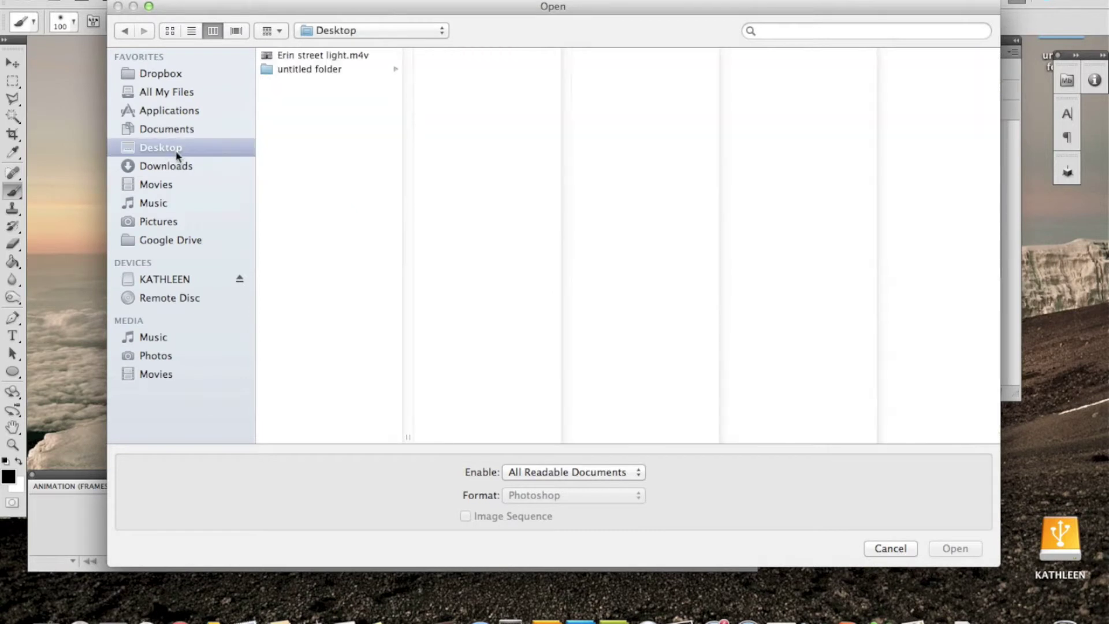
click(312, 58)
drag(678, 15, 496, 0)
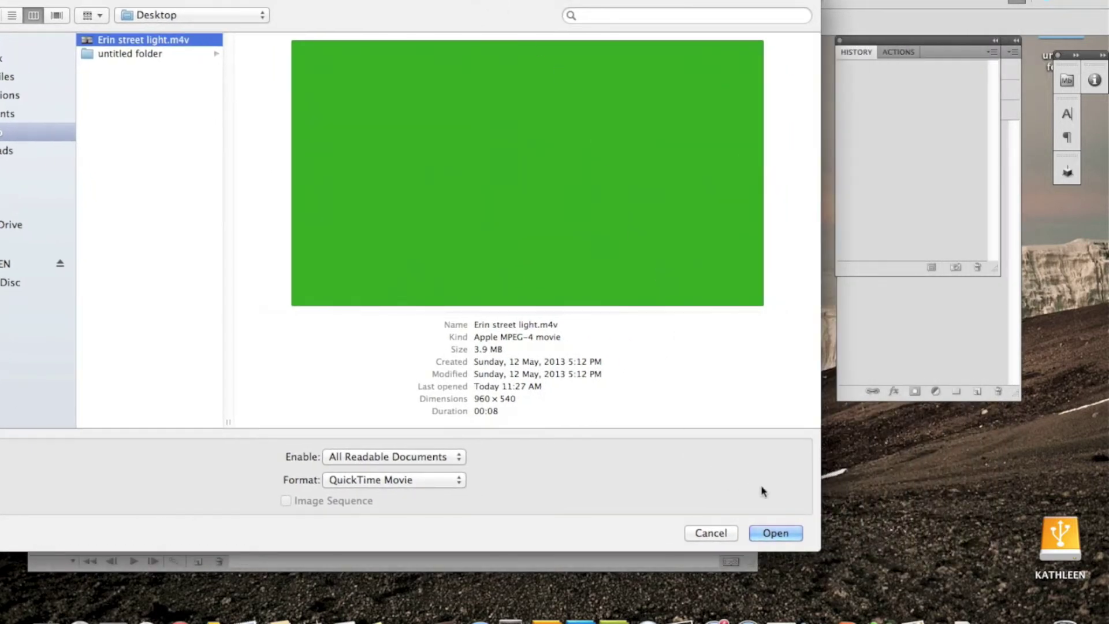
click(777, 532)
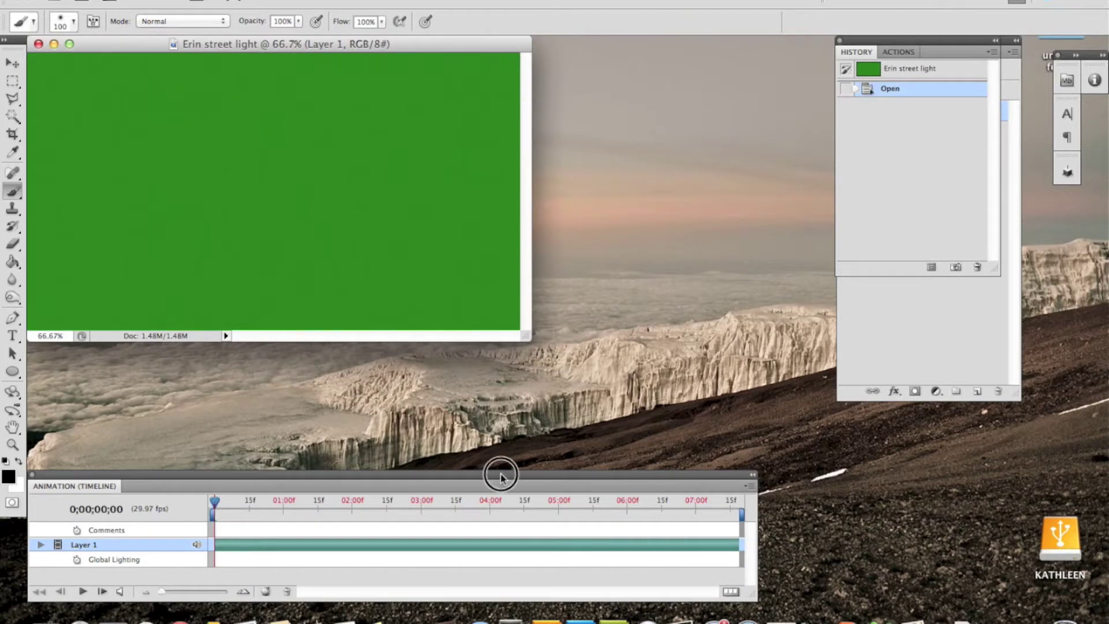
Enlarge the document window around the video and set the current time to 0;00;03;28
drag(500, 476, 506, 477)
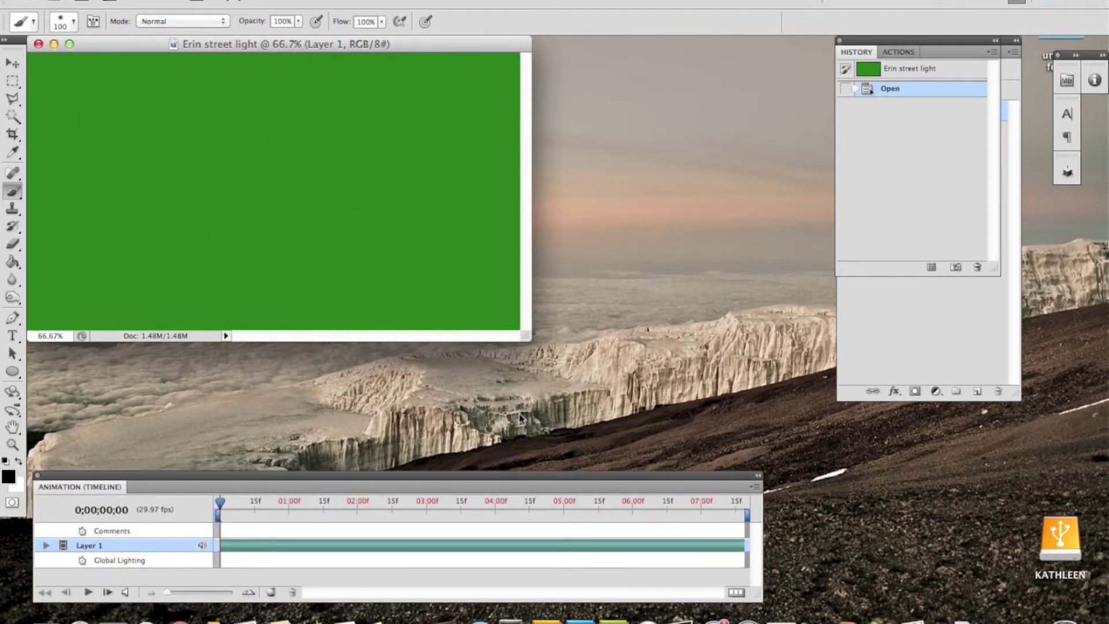
drag(523, 335, 655, 419)
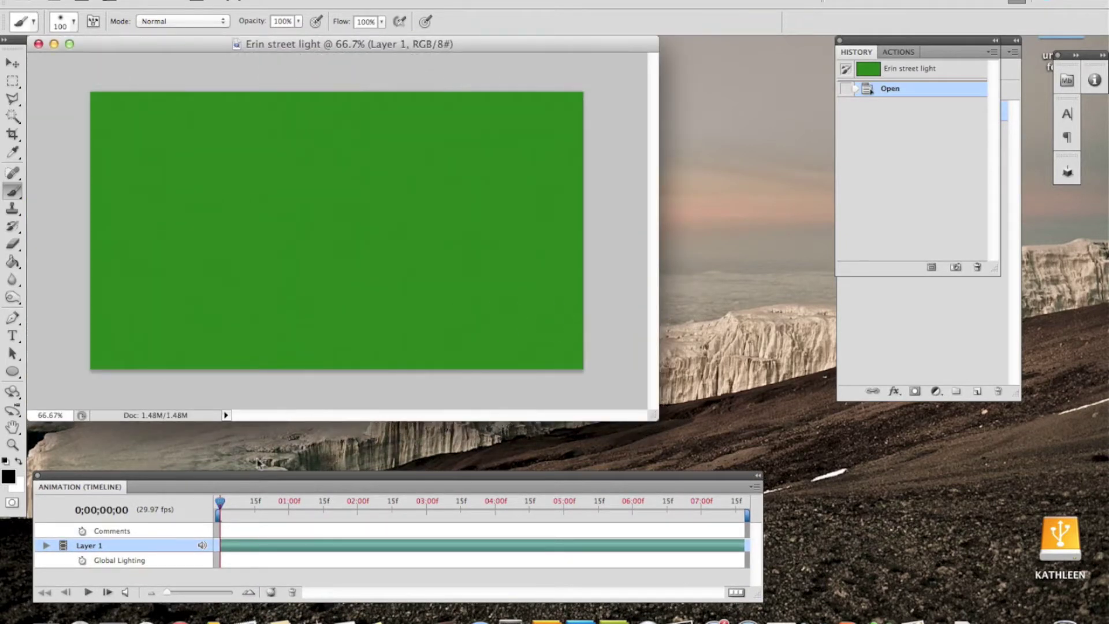
drag(219, 501, 489, 528)
Widen the Animation panel, place it just beneath the video image, and enlarge the document window further
click(430, 477)
drag(430, 477, 425, 420)
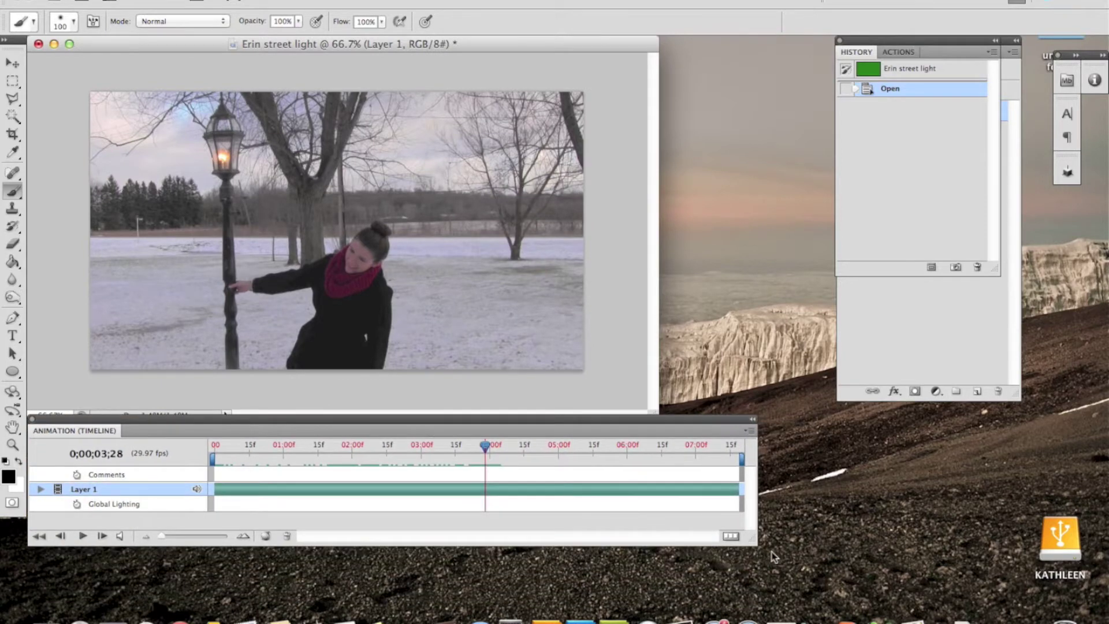
drag(751, 541, 800, 598)
drag(663, 419, 879, 484)
drag(661, 448, 661, 419)
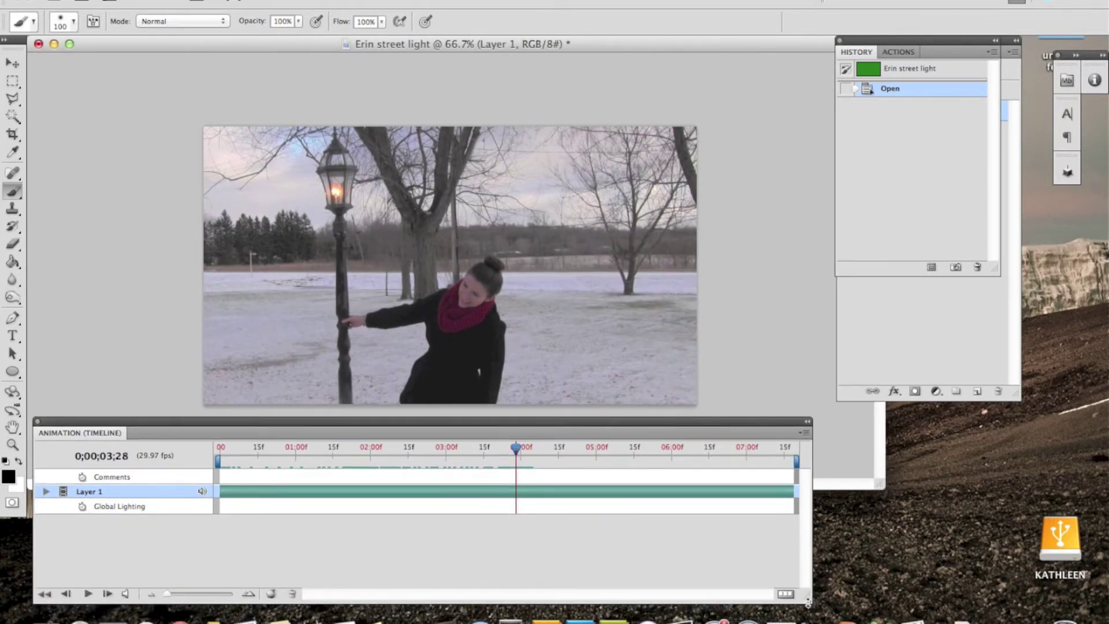
drag(805, 596, 830, 548)
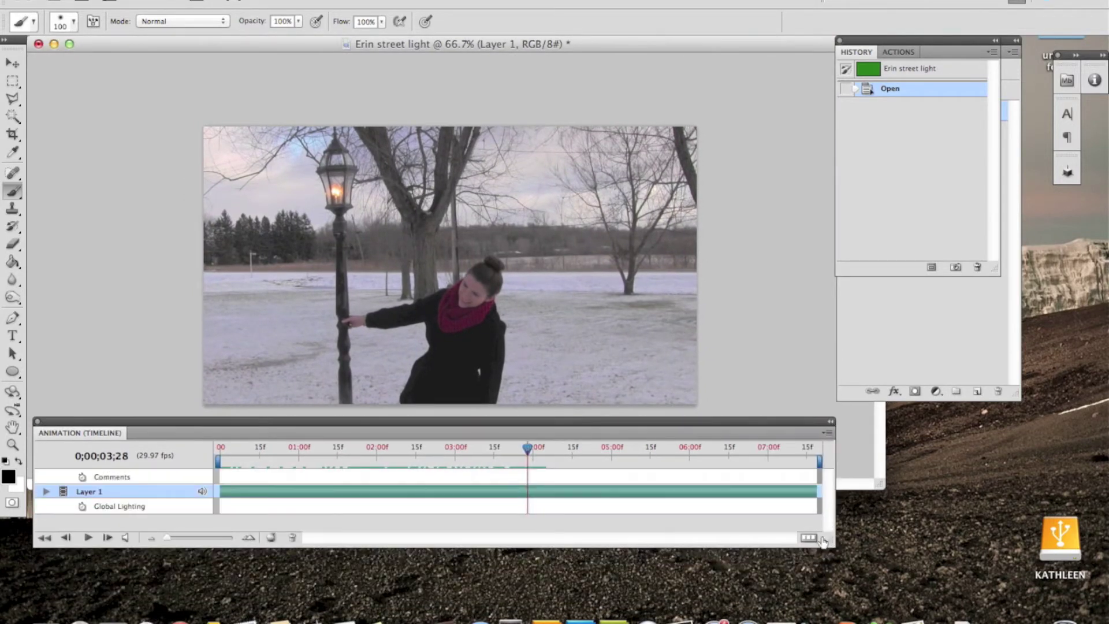
drag(547, 421, 546, 430)
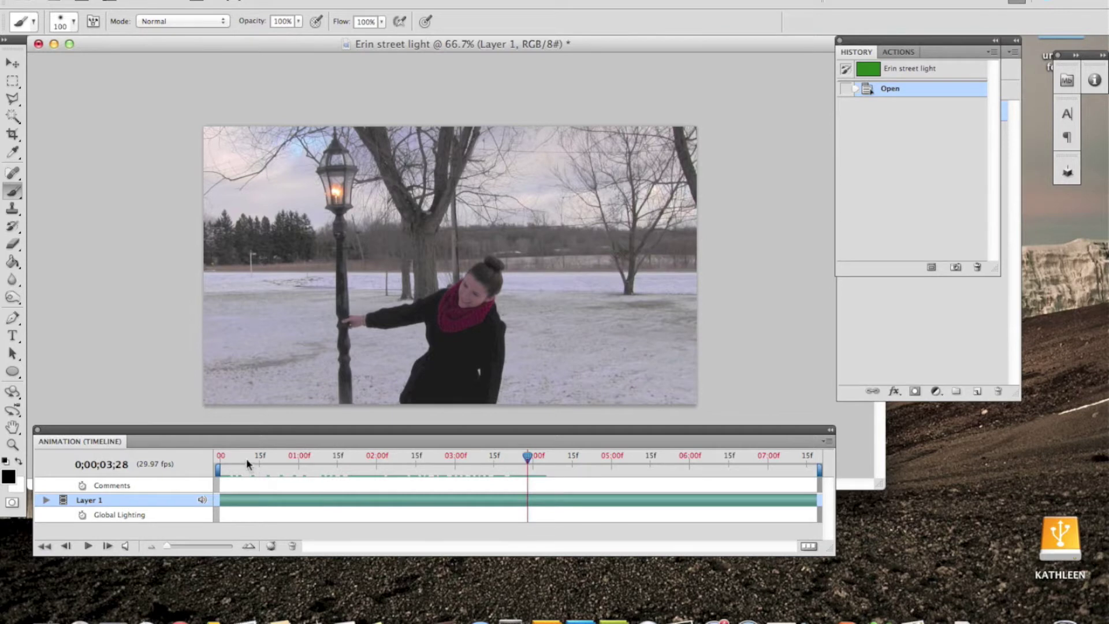
Limit the timeline work area to the section from 0;00;03;19 to 0;00;04;18
click(219, 469)
drag(529, 455, 593, 448)
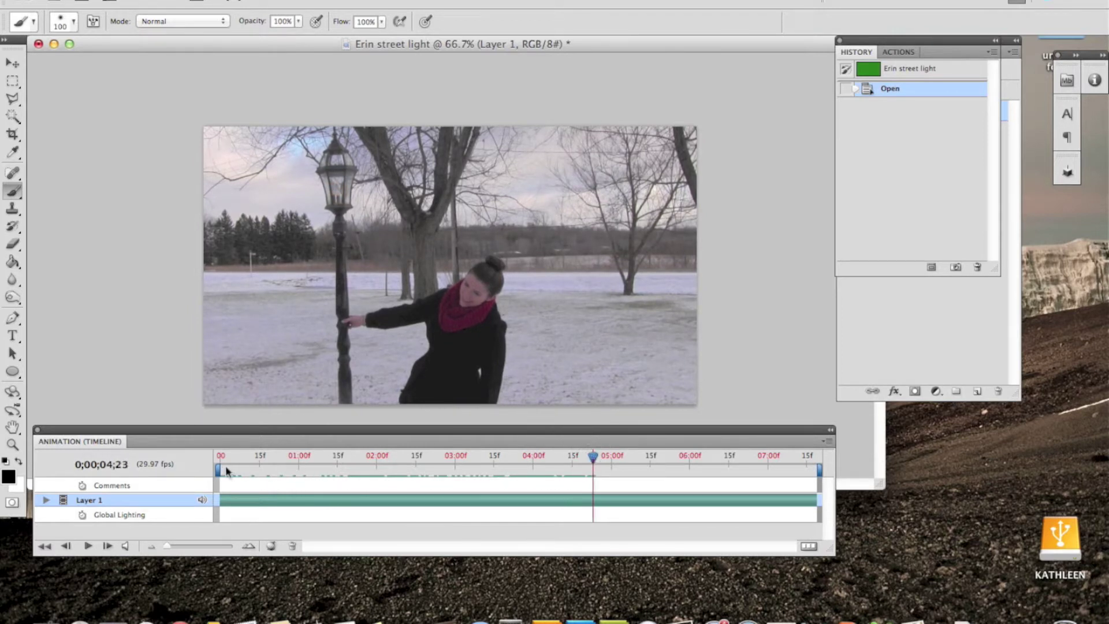
drag(218, 469, 507, 473)
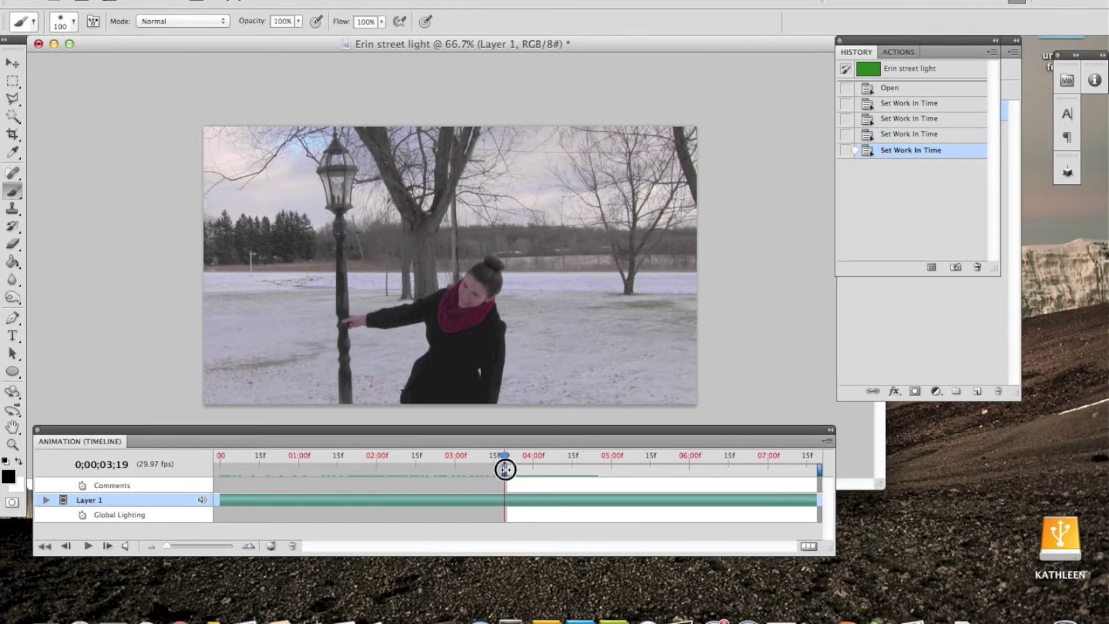
drag(505, 456, 581, 462)
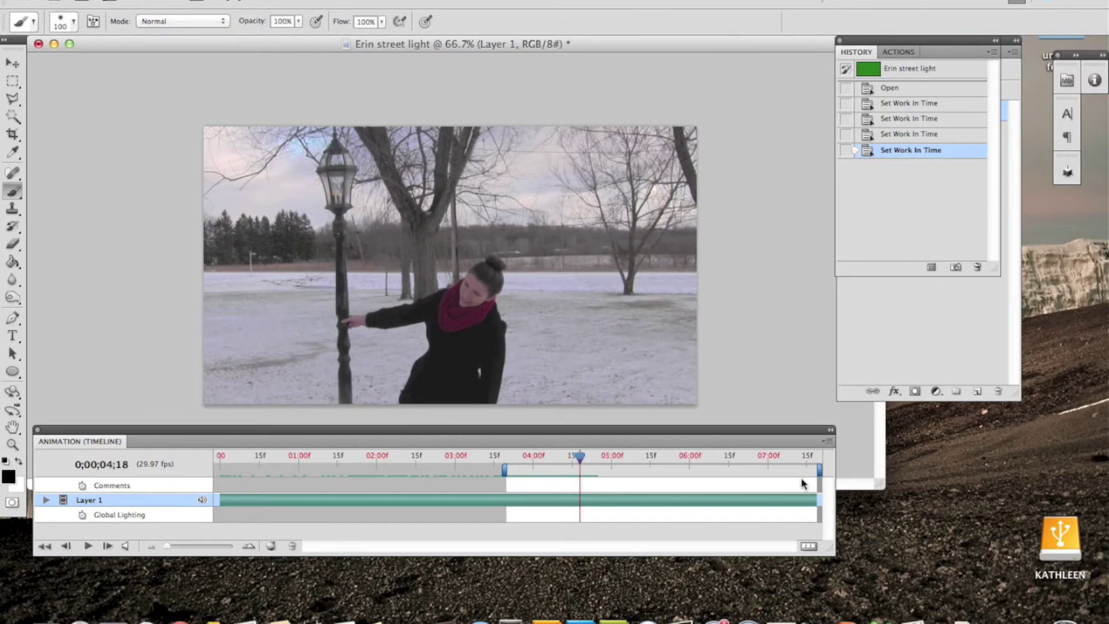
drag(820, 470, 582, 468)
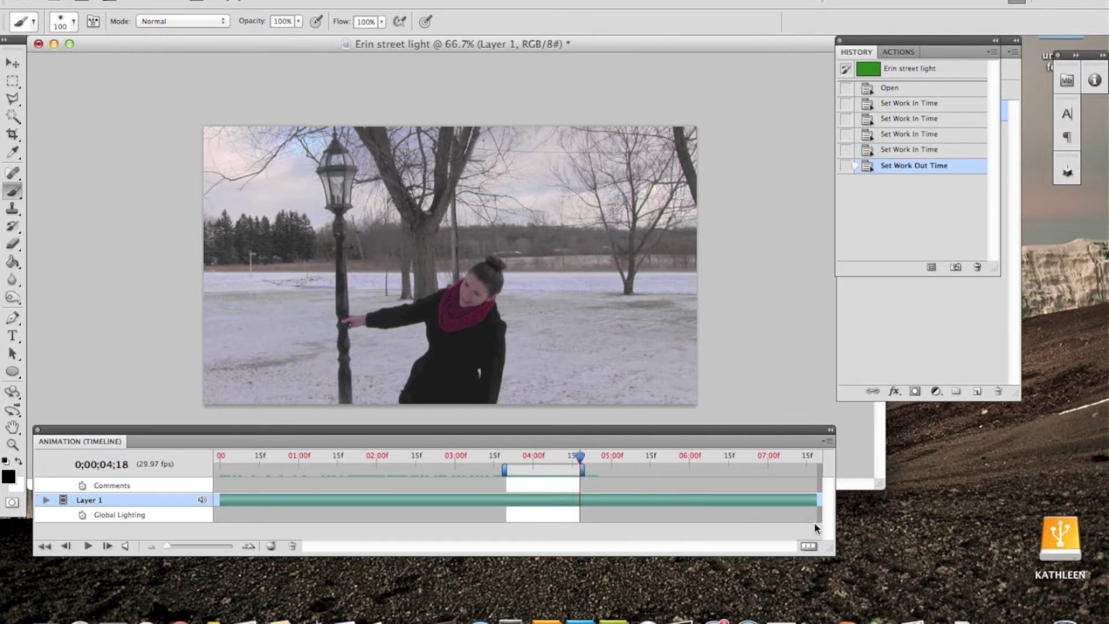
Trim the document duration to the work area
click(830, 448)
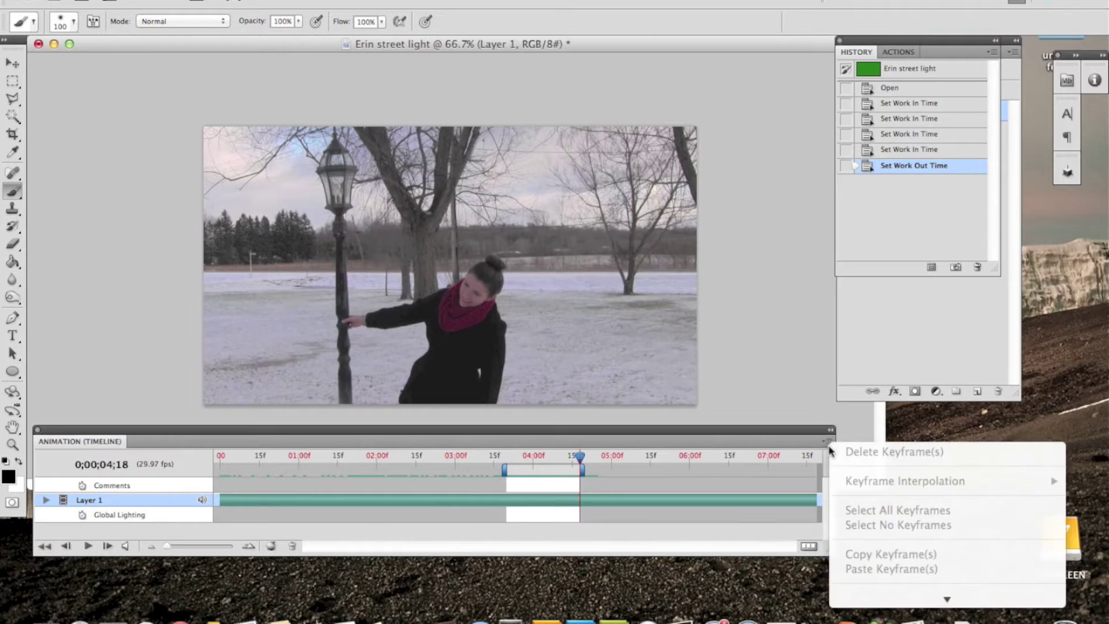
mouse_move(865, 619)
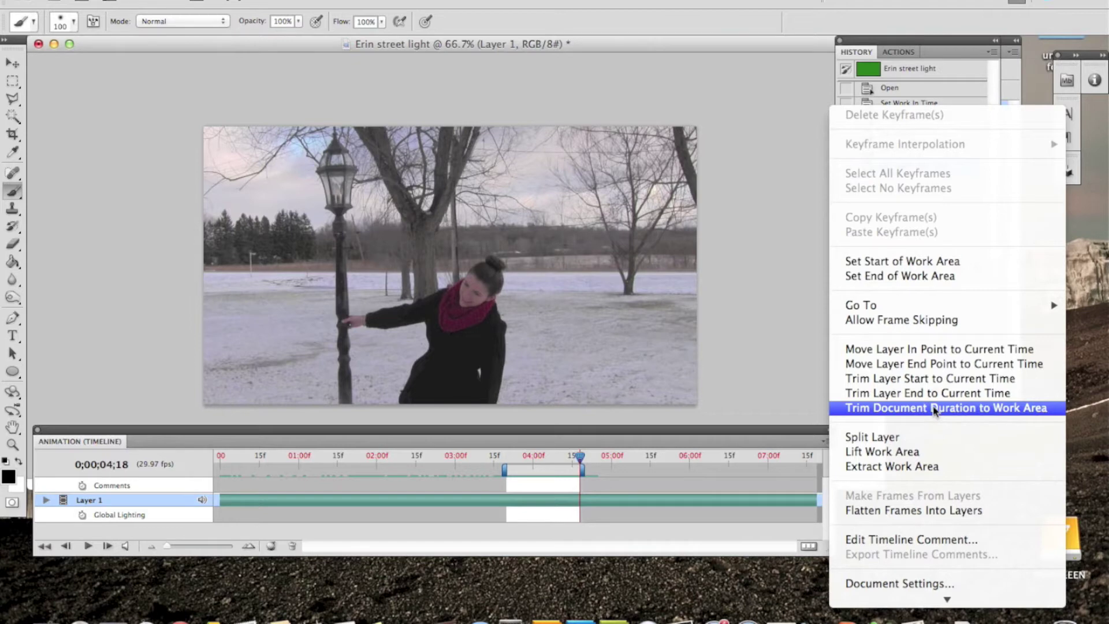
click(936, 407)
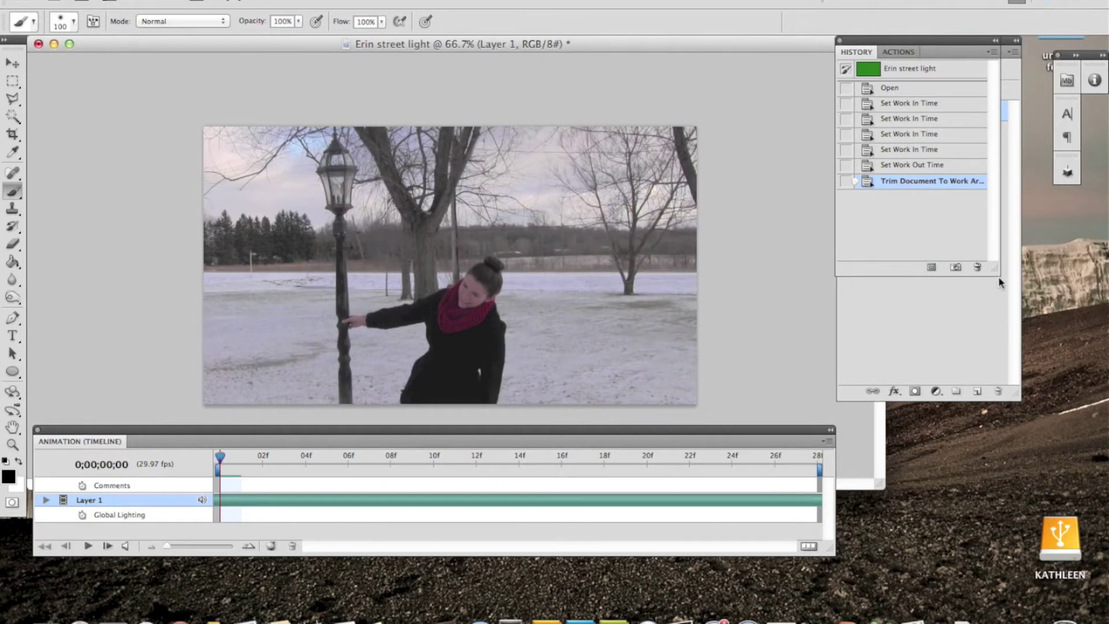
Close the History panel to uncover the Layers panel, and flatten the video's frames into layers
click(841, 45)
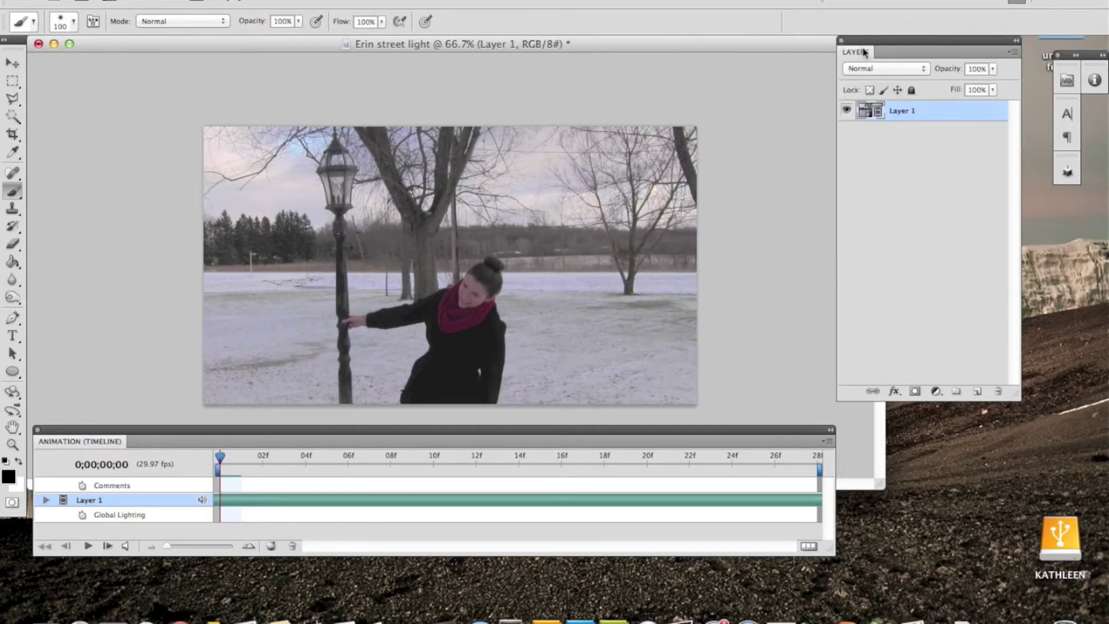
drag(913, 44, 834, 46)
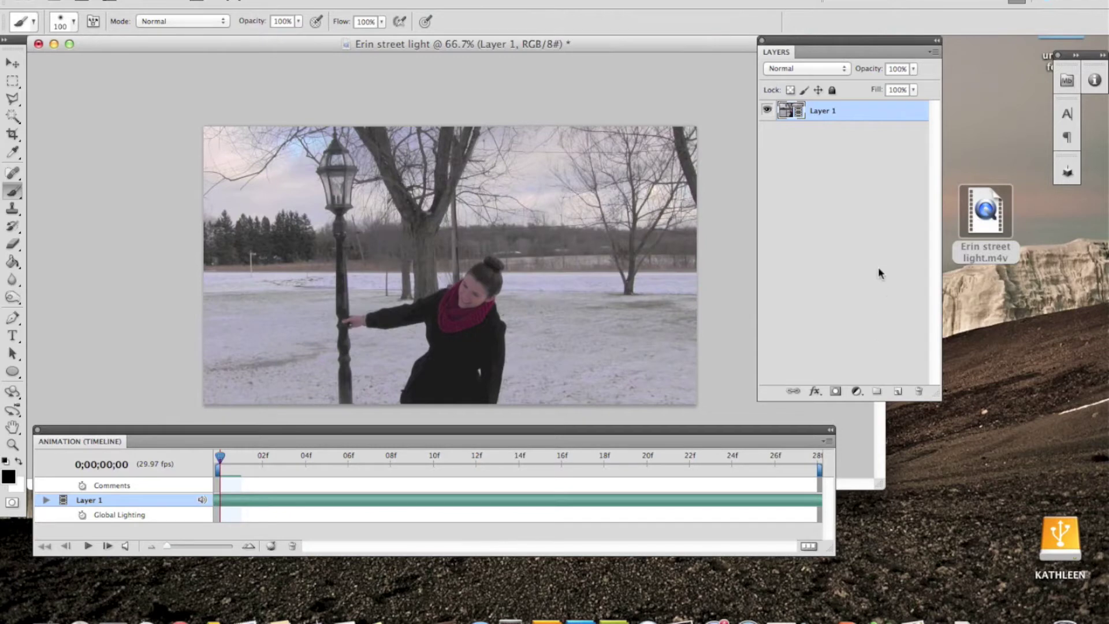
click(830, 441)
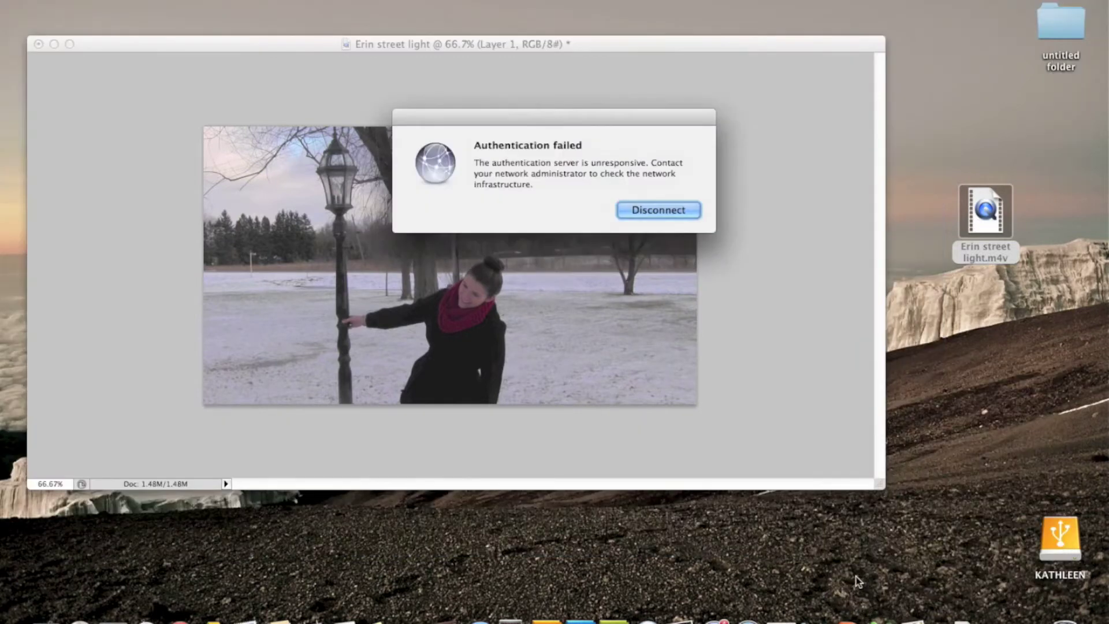
click(658, 210)
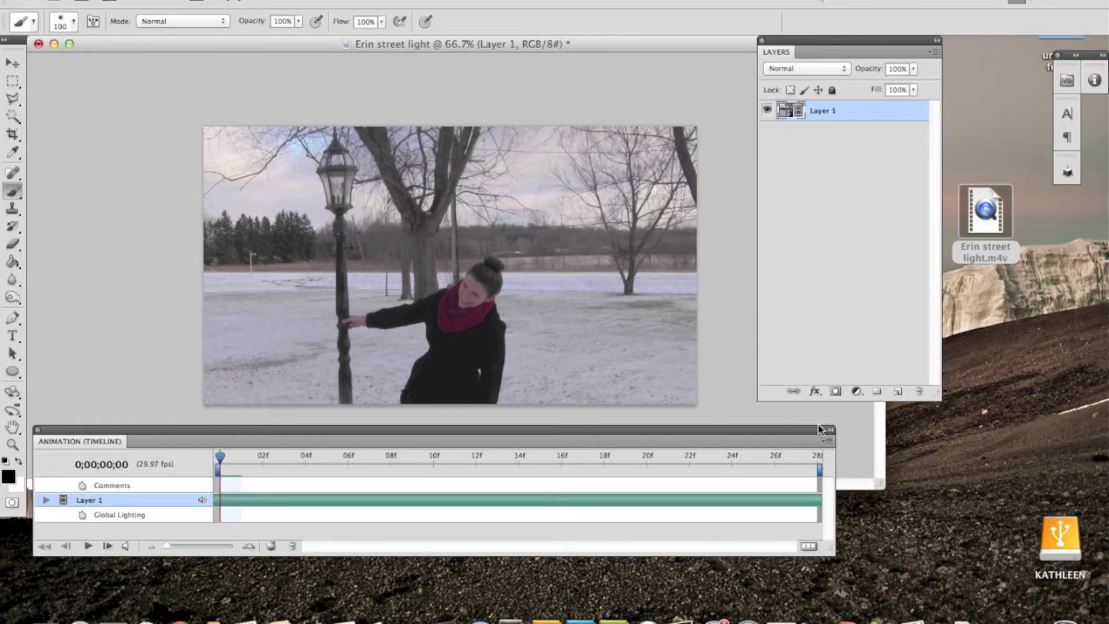
click(829, 441)
mouse_move(897, 610)
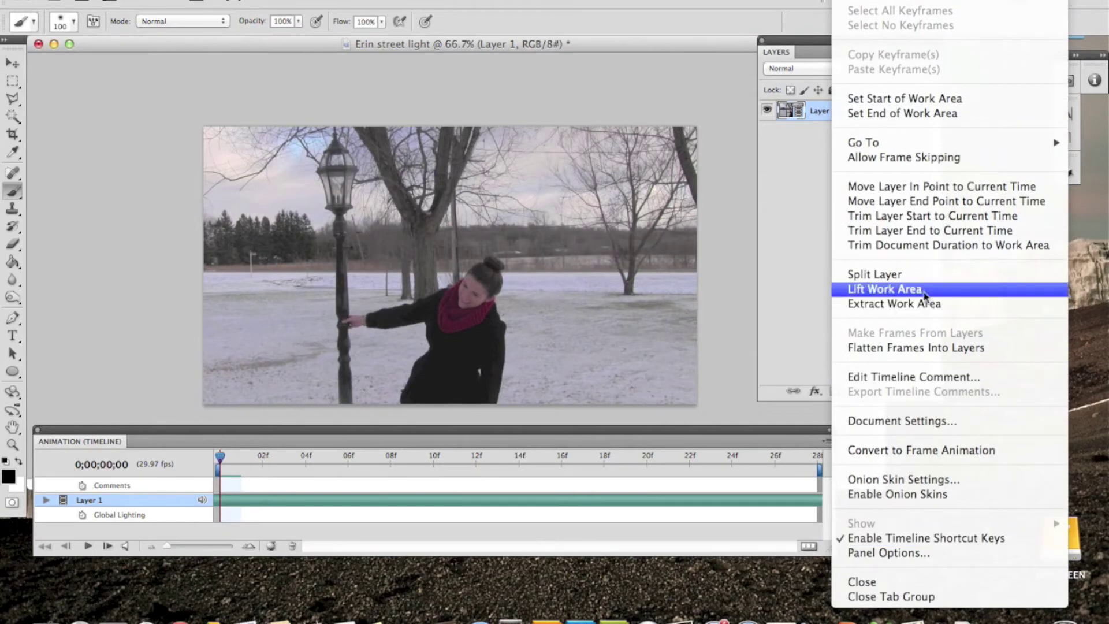
click(919, 349)
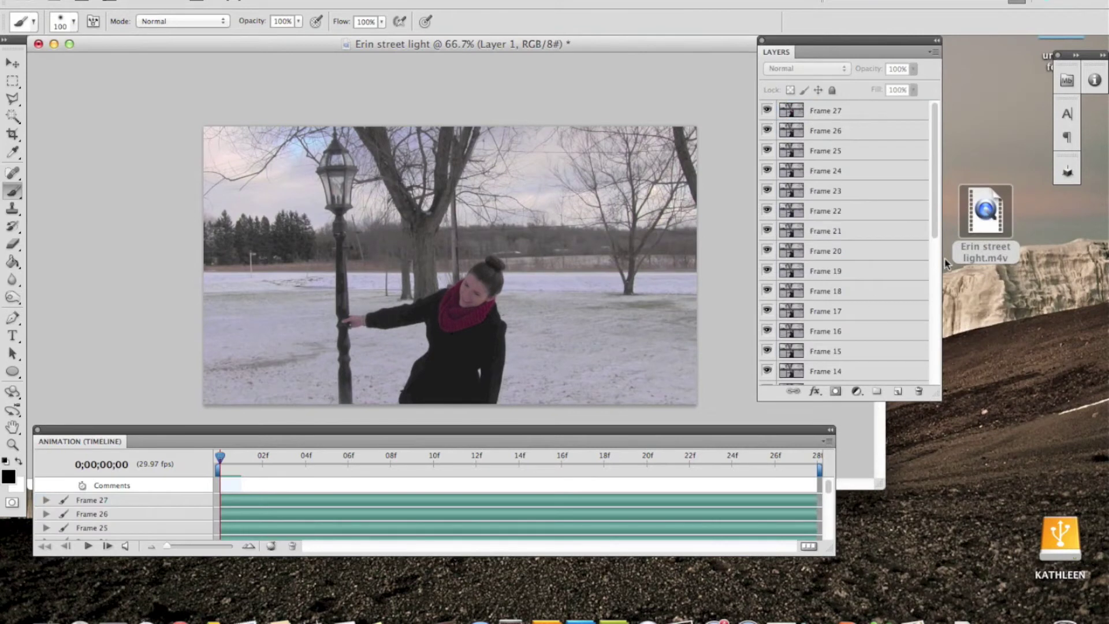
Delete the original video layer, Layer 1, beneath the flattened frame layers
drag(935, 211, 934, 163)
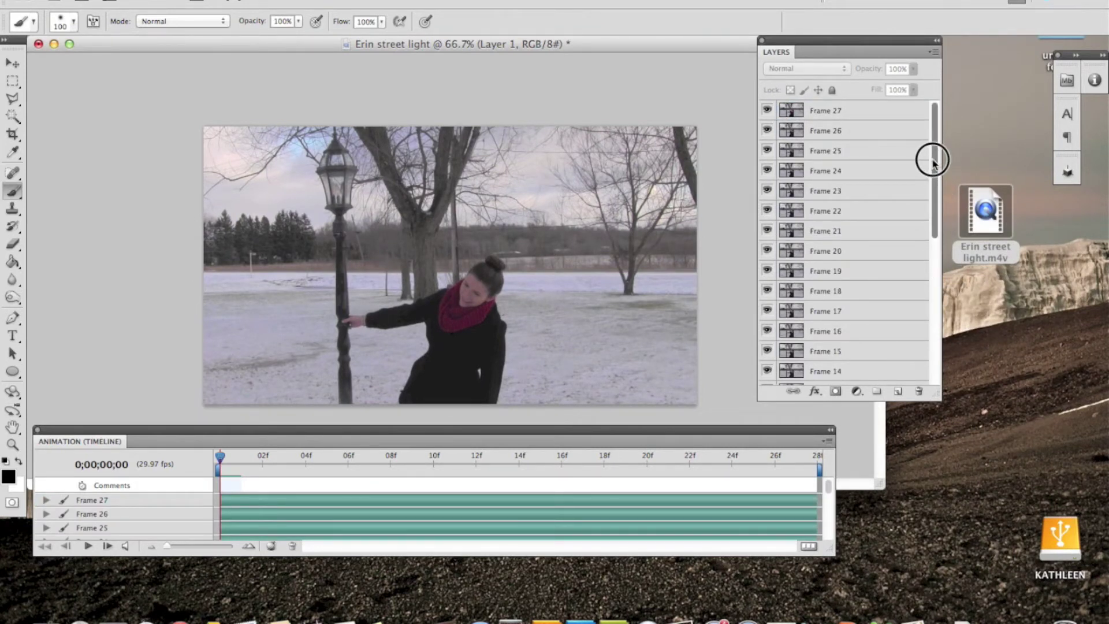
scroll(936, 202, down, 1)
drag(936, 199, 939, 342)
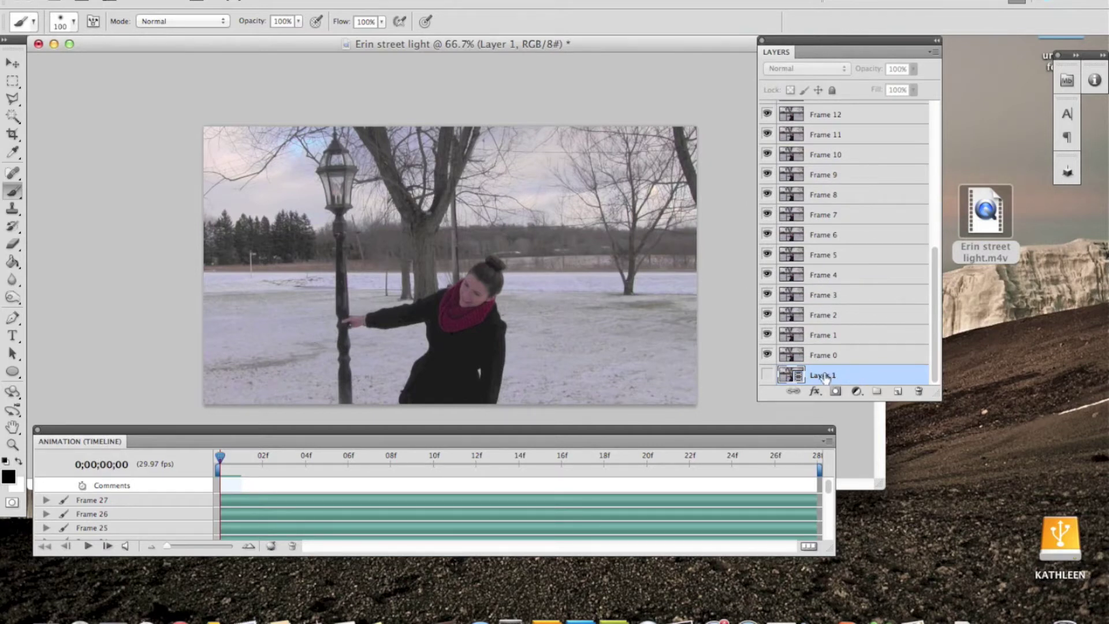
drag(859, 378, 918, 391)
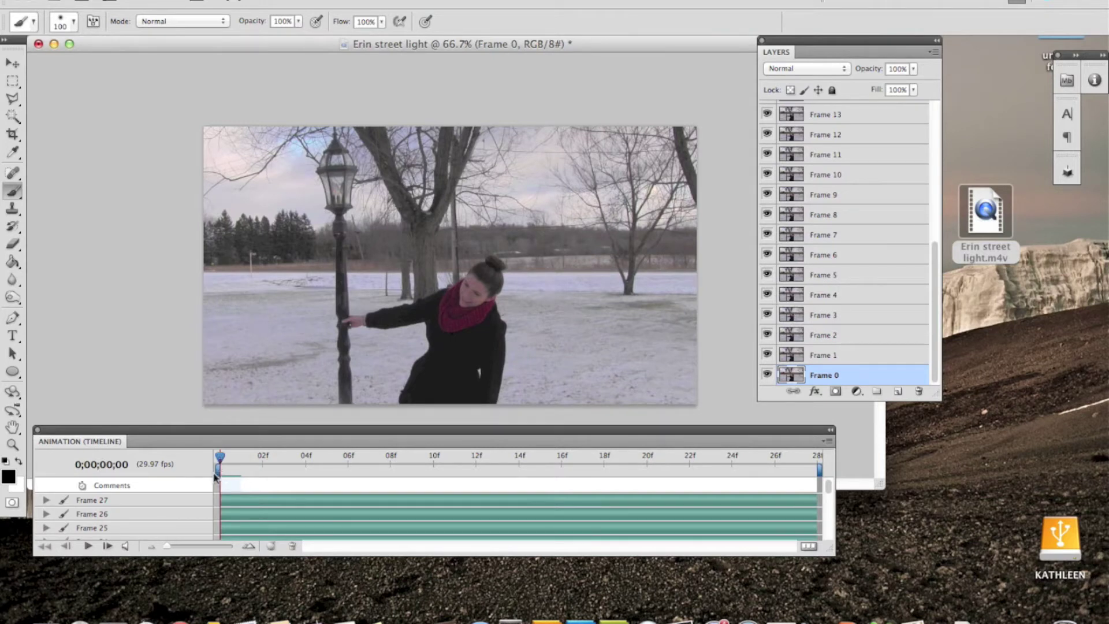
Convert the timeline to a frame animation and make frames from the layers
click(809, 548)
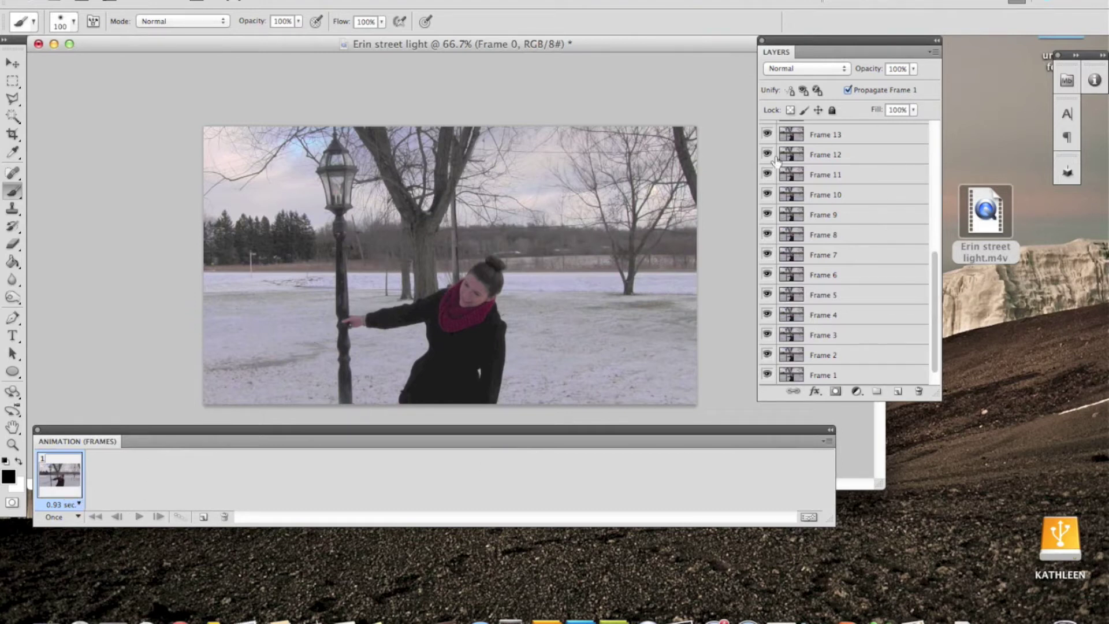
click(832, 441)
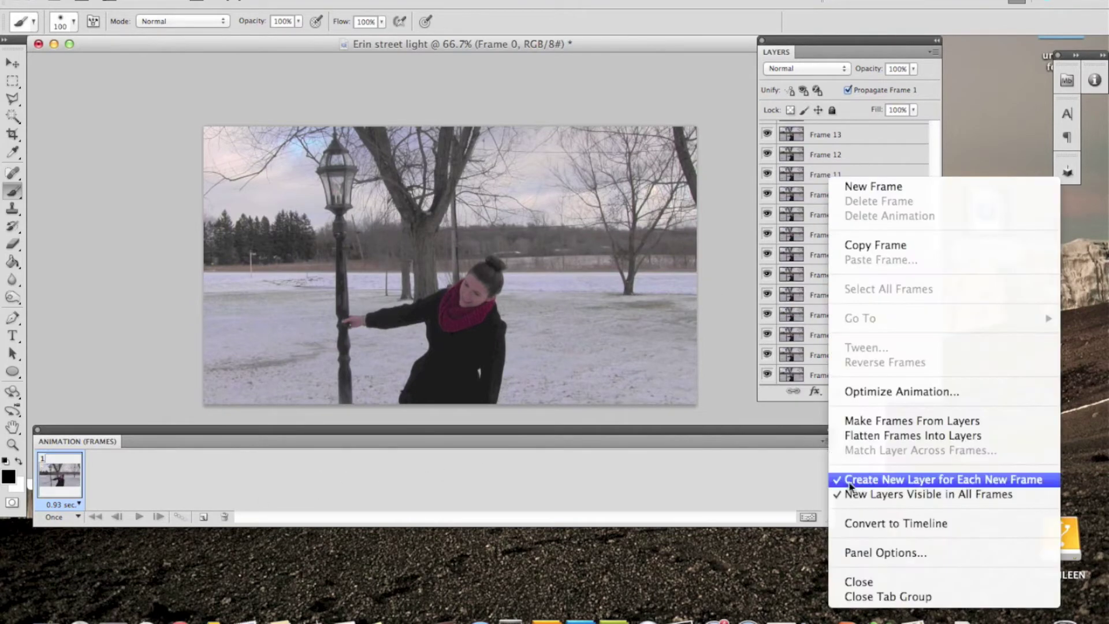
click(914, 422)
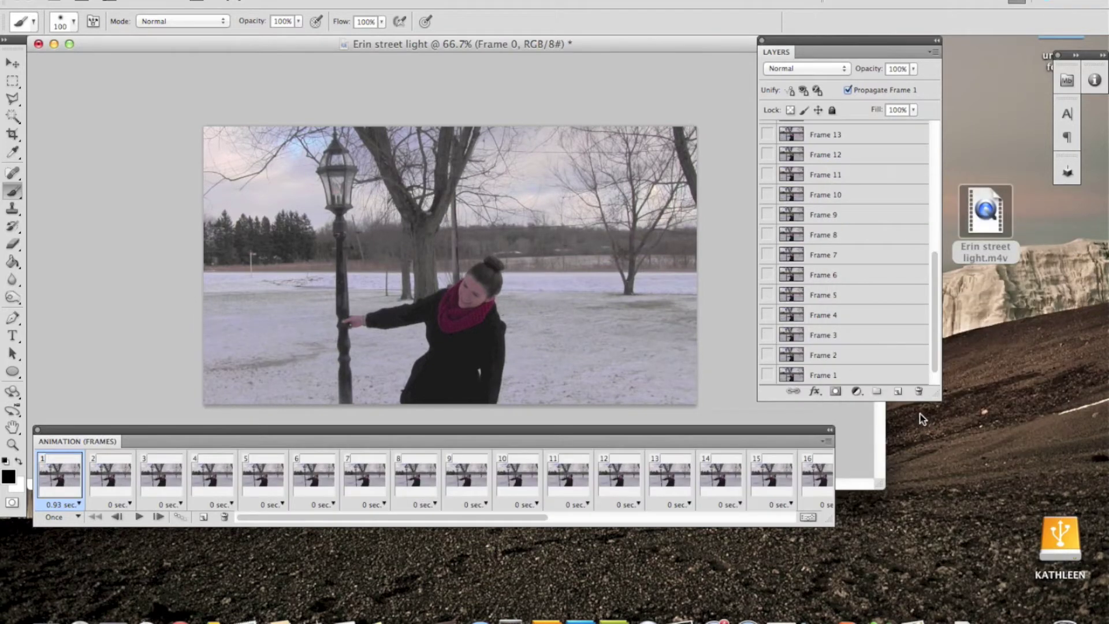
Move the Animation panel lower, shift the Layers panel off the document area, and lengthen it to list more layers
drag(488, 511, 421, 519)
drag(548, 432, 557, 448)
drag(935, 356, 955, 423)
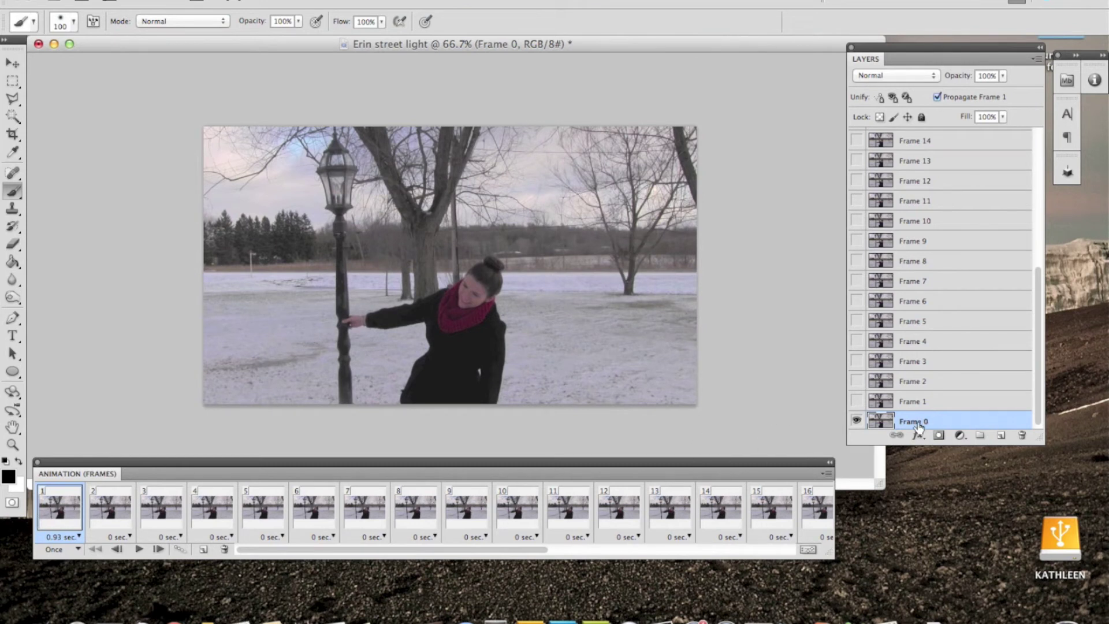
drag(1043, 442, 1032, 475)
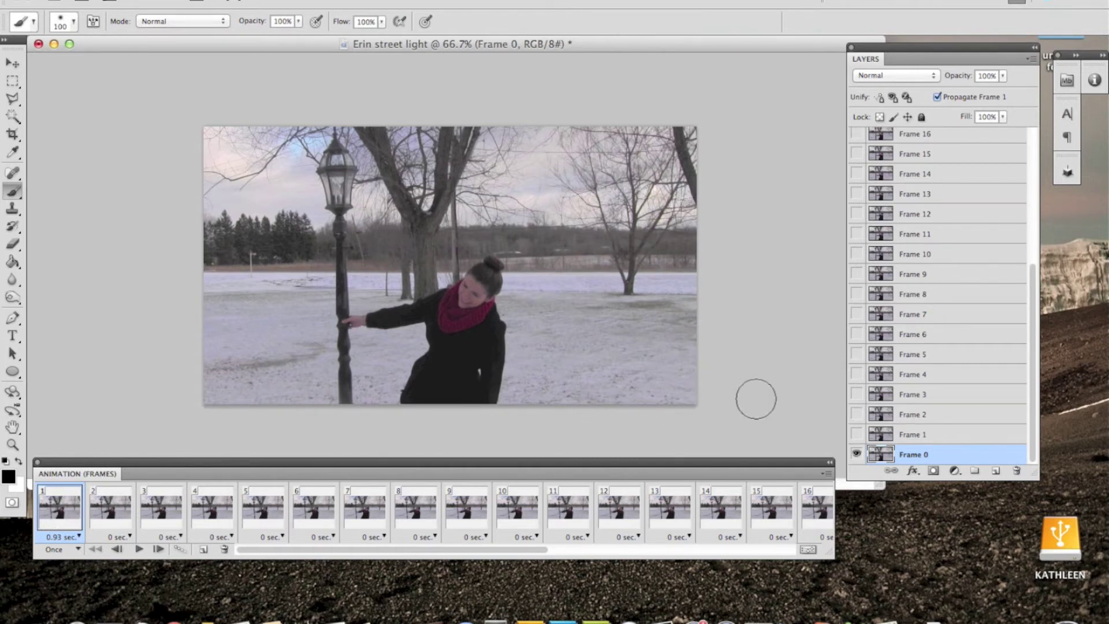
Make the Frame 1 layer visible, add a layer mask to it, and hide Frame 0
click(857, 435)
click(925, 434)
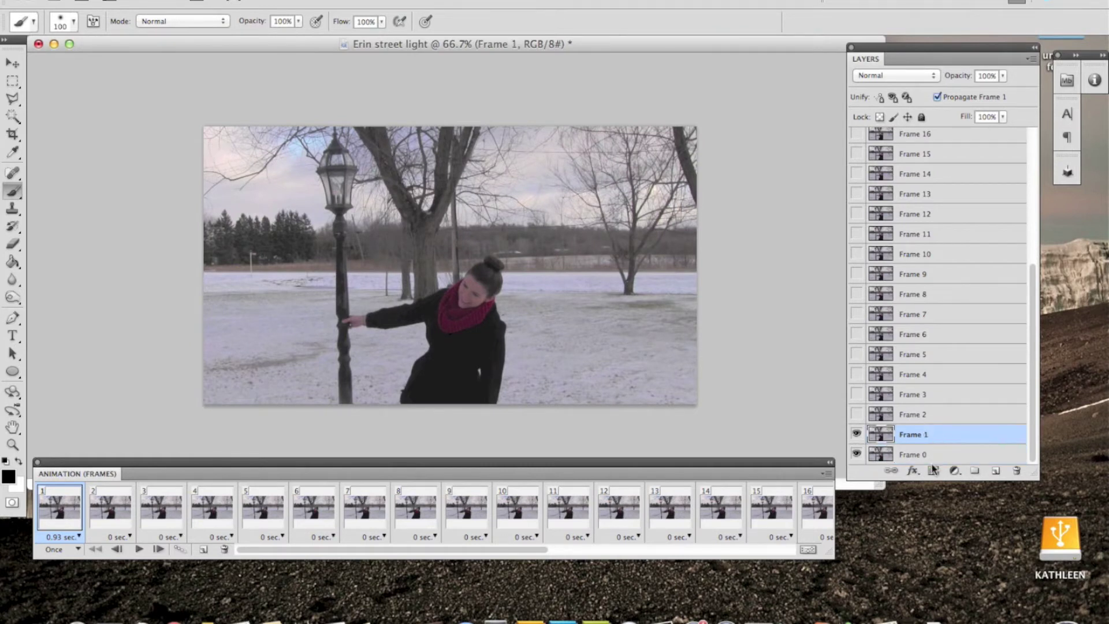
click(933, 470)
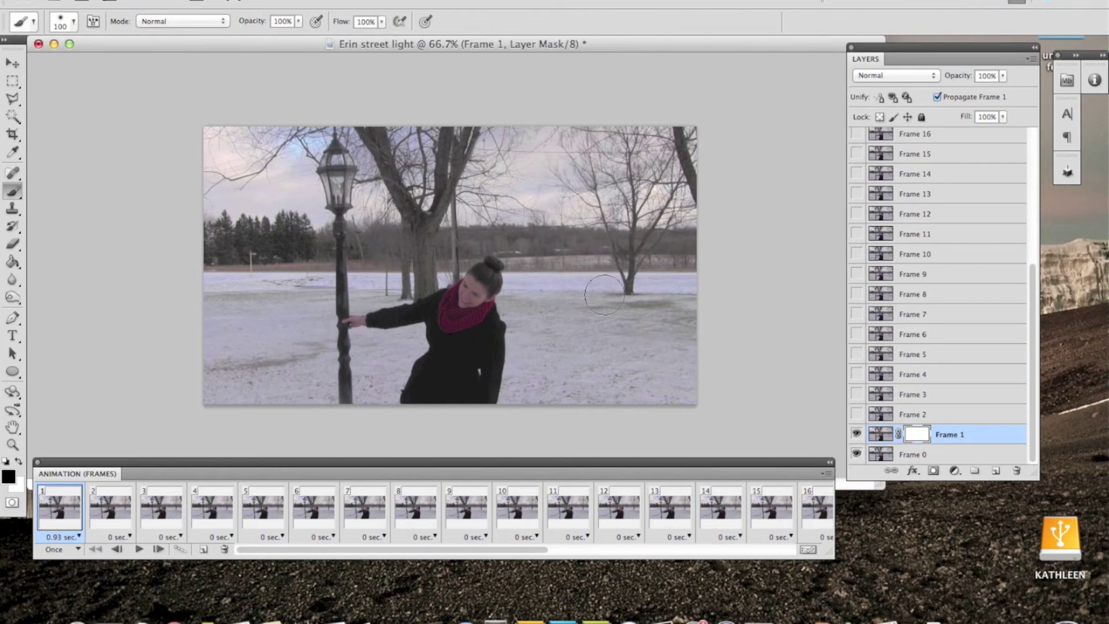
click(856, 454)
Paint the Frame 1 mask black with an enlarged brush to hide the scene away from the lamp's lantern
key(bracketright)
key(bracketright)
key(bracketright)
key(bracketright)
key(bracketright)
key(bracketright)
key(bracketright)
key(bracketleft)
key(bracketleft)
click(616, 166)
mouse_move(580, 342)
mouse_down()
mouse_move(653, 156)
mouse_move(669, 368)
mouse_move(580, 400)
mouse_move(338, 390)
mouse_move(604, 317)
mouse_move(600, 172)
mouse_move(551, 219)
mouse_move(519, 370)
mouse_move(334, 415)
mouse_move(248, 392)
mouse_move(185, 306)
mouse_move(173, 245)
mouse_up()
Mask Frame 1 closely around the lantern with progressively smaller brushes, down to size 50
key(bracketleft)
key(bracketleft)
key(bracketleft)
mouse_move(484, 236)
mouse_down()
mouse_move(495, 195)
mouse_move(460, 115)
mouse_move(440, 126)
mouse_move(434, 177)
mouse_move(447, 261)
mouse_move(479, 278)
mouse_move(448, 338)
mouse_move(307, 323)
mouse_move(265, 340)
mouse_move(216, 208)
mouse_move(291, 353)
mouse_move(245, 183)
mouse_move(251, 137)
mouse_move(278, 127)
mouse_move(261, 174)
mouse_move(258, 161)
mouse_move(303, 286)
mouse_move(328, 290)
mouse_move(386, 252)
mouse_move(403, 171)
mouse_move(392, 129)
mouse_move(401, 151)
mouse_move(363, 125)
mouse_move(395, 165)
mouse_move(384, 206)
mouse_move(383, 153)
mouse_move(361, 264)
mouse_move(305, 247)
mouse_move(274, 183)
mouse_move(278, 147)
mouse_move(299, 122)
mouse_move(284, 186)
mouse_move(288, 198)
mouse_move(298, 182)
mouse_move(313, 217)
mouse_move(299, 181)
mouse_move(326, 246)
mouse_move(371, 238)
mouse_move(327, 236)
mouse_move(370, 219)
mouse_move(374, 181)
mouse_move(362, 224)
mouse_move(374, 176)
mouse_up()
key(bracketleft)
key(bracketleft)
key(bracketleft)
key(bracketleft)
key(bracketleft)
key(bracketleft)
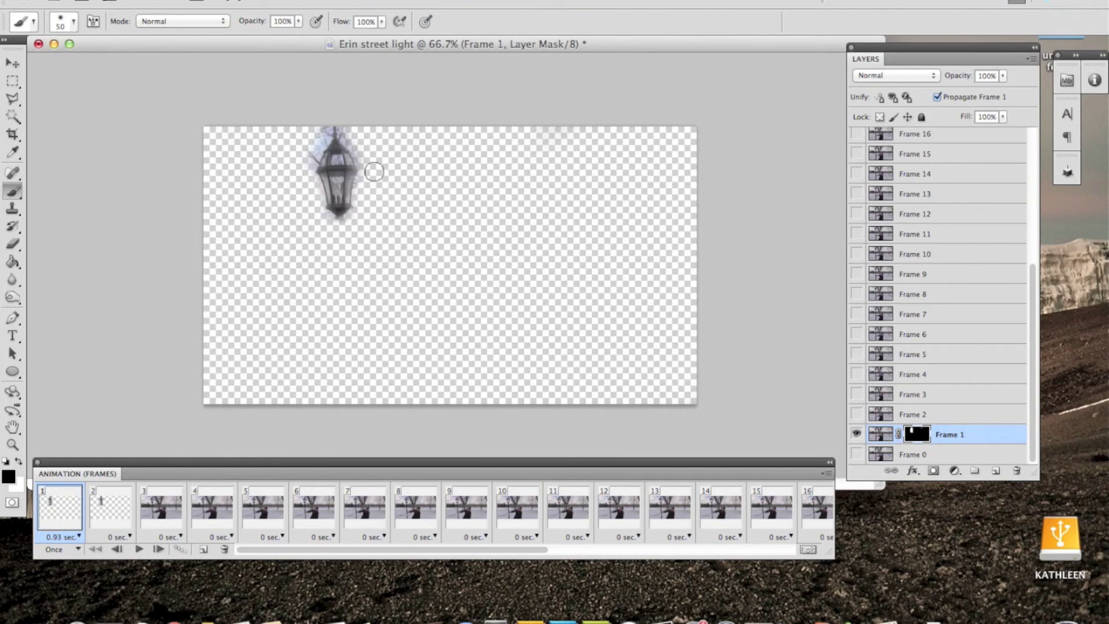
mouse_move(330, 110)
mouse_down()
mouse_move(298, 170)
mouse_move(317, 126)
mouse_move(299, 183)
mouse_move(320, 228)
mouse_up()
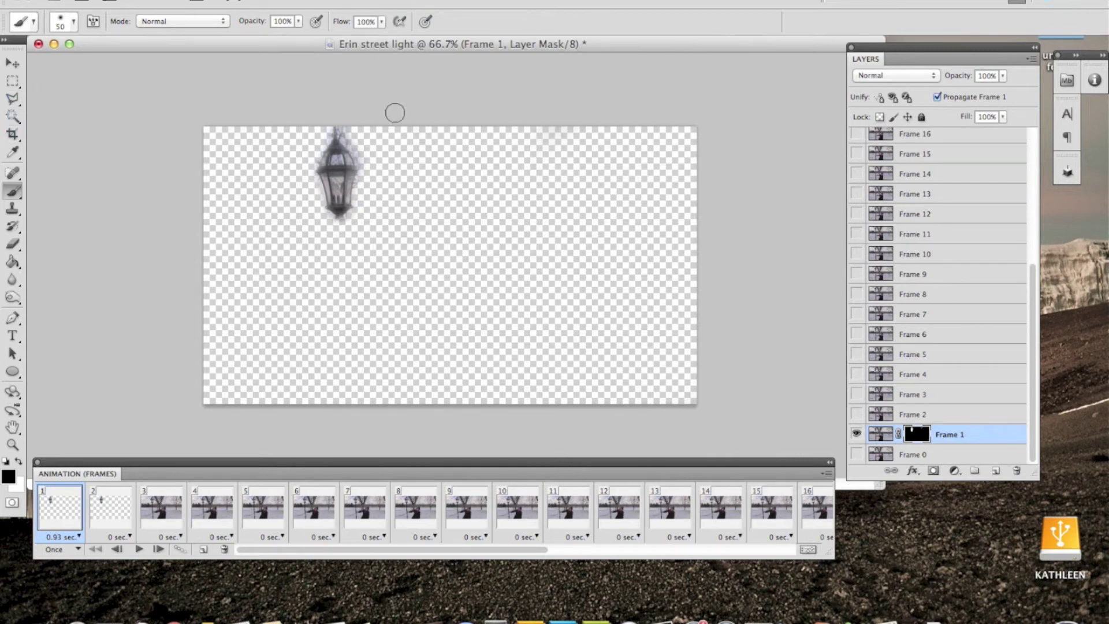
Mask out the remaining sky around the lantern's top on Frame 1 and show Frame 0 beneath it
mouse_move(383, 173)
mouse_down()
mouse_move(350, 120)
mouse_move(361, 153)
mouse_move(349, 133)
mouse_move(345, 156)
mouse_up()
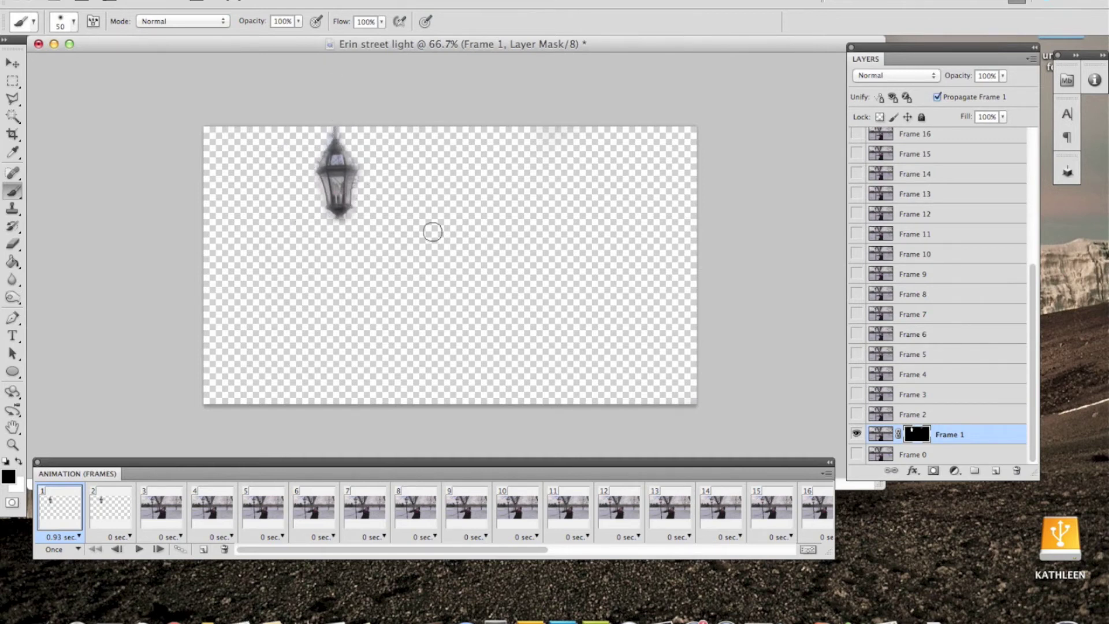
click(856, 454)
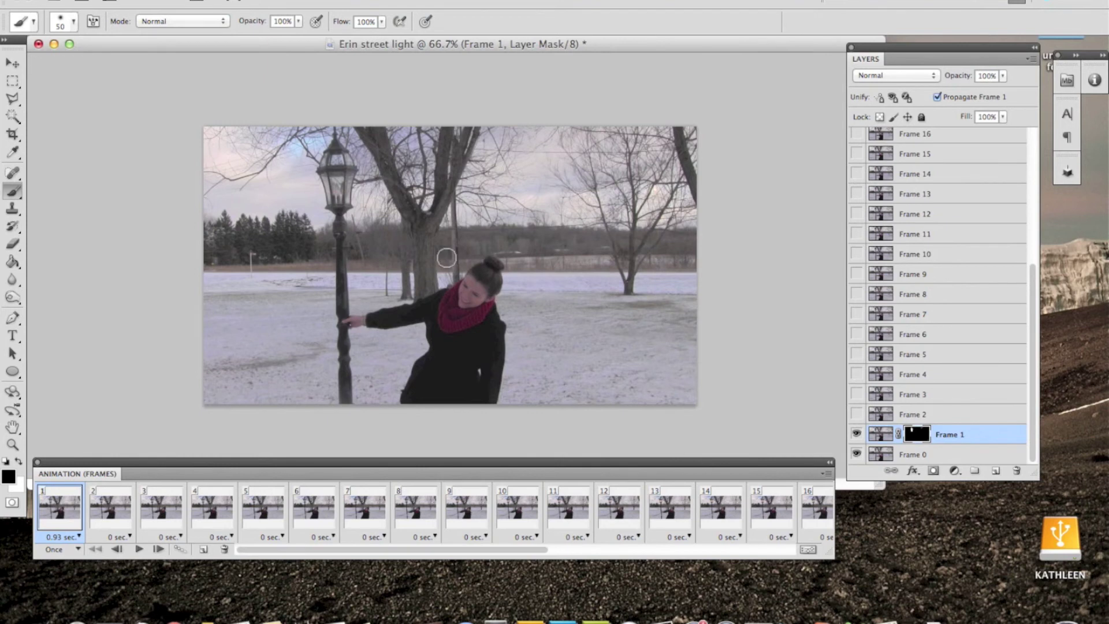
In animation frame 2, hide the Frame 1 layer, show Frame 2, and add a layer mask to Frame 2
click(110, 520)
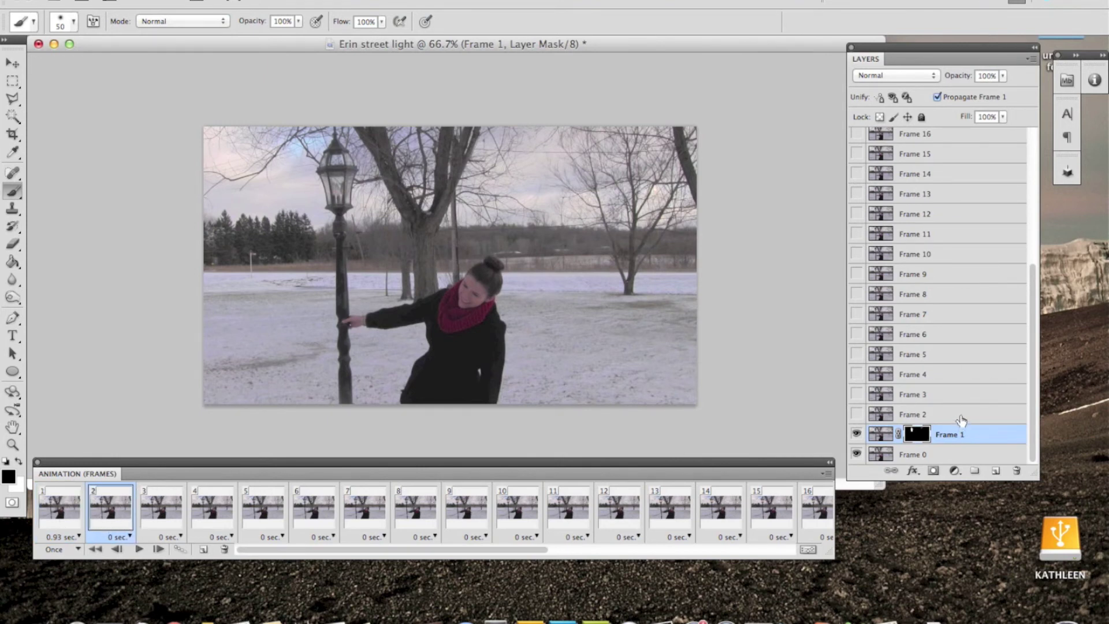
click(888, 418)
click(859, 414)
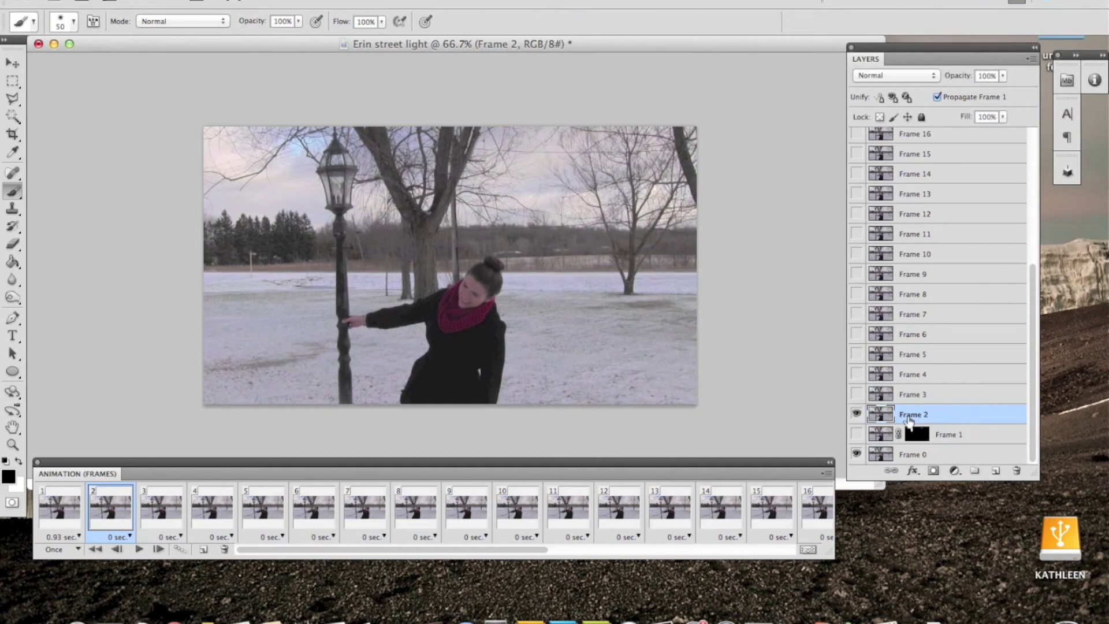
click(934, 470)
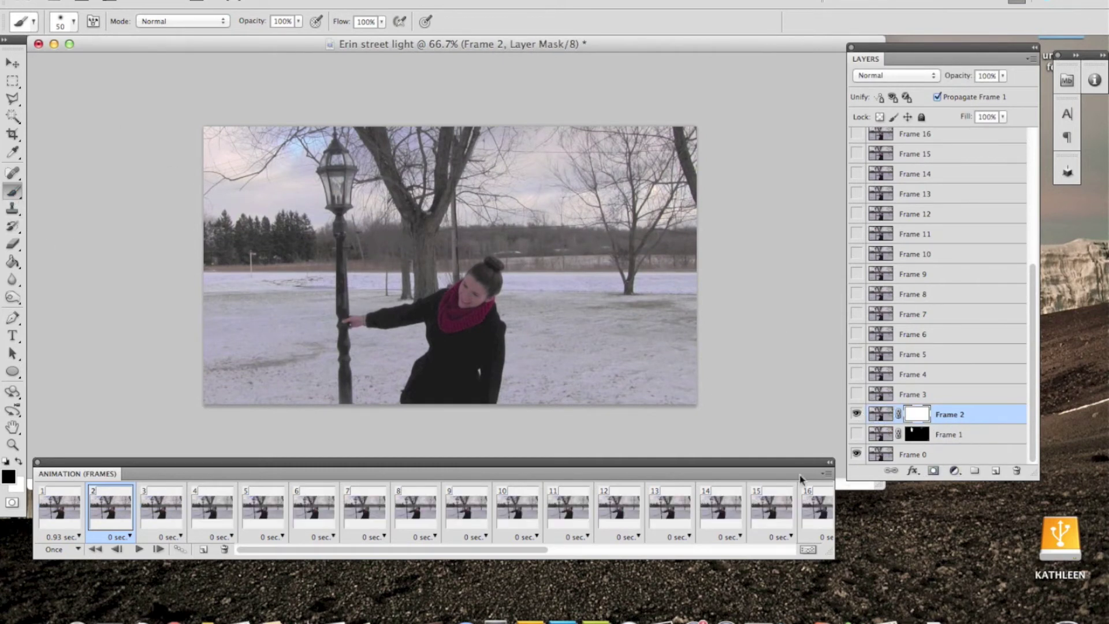
With Frame 0 hidden, paint the right and lower scene out of the Frame 2 mask using a size 400 brush
key(bracketright)
key(bracketright)
key(bracketright)
key(bracketright)
key(bracketright)
key(bracketright)
key(bracketright)
mouse_move(639, 148)
mouse_down()
mouse_move(615, 298)
mouse_move(680, 329)
mouse_move(379, 406)
mouse_up()
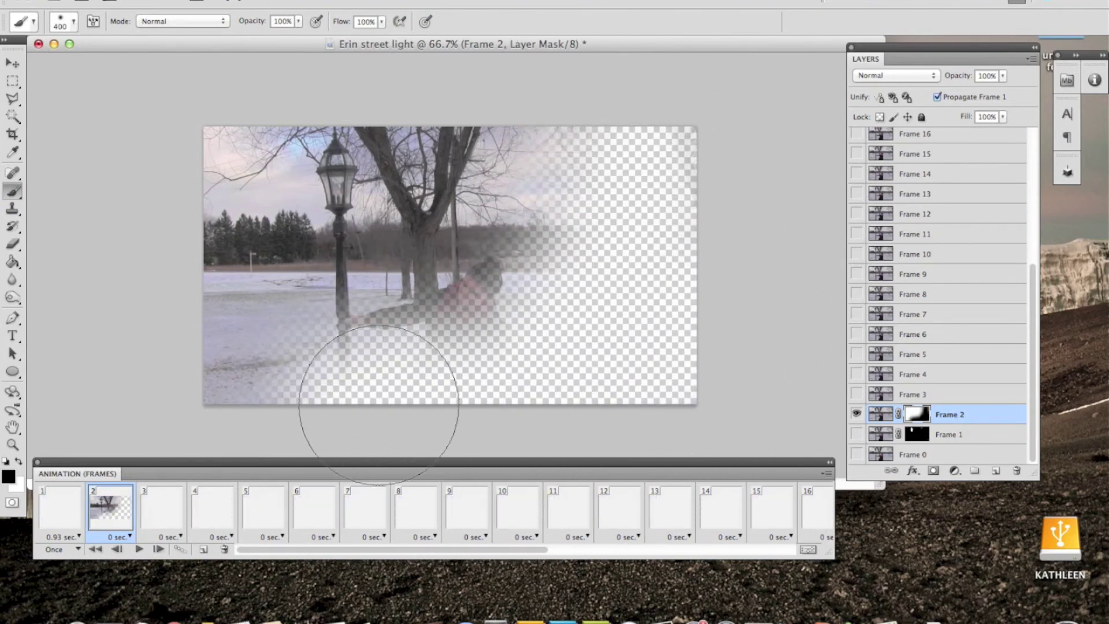
Mask Frame 2 closely around the lantern with smaller brushes down to size 70, and show Frame 0 again
key(bracketleft)
key(bracketleft)
key(bracketleft)
key(bracketleft)
key(bracketleft)
key(bracketleft)
mouse_move(527, 192)
mouse_down()
mouse_move(521, 215)
mouse_move(568, 105)
mouse_move(614, 111)
mouse_move(527, 164)
mouse_move(515, 132)
mouse_move(467, 340)
mouse_move(526, 179)
mouse_move(308, 381)
mouse_move(447, 365)
mouse_move(227, 390)
mouse_move(236, 351)
mouse_move(205, 148)
mouse_move(205, 301)
mouse_move(369, 345)
mouse_move(308, 339)
mouse_move(403, 304)
mouse_move(472, 119)
mouse_move(451, 102)
mouse_move(436, 202)
mouse_move(418, 161)
mouse_move(387, 286)
mouse_move(393, 268)
mouse_move(335, 320)
mouse_move(219, 225)
mouse_move(263, 119)
mouse_move(231, 225)
mouse_move(285, 121)
mouse_move(258, 264)
mouse_move(415, 274)
mouse_move(298, 290)
mouse_move(267, 147)
mouse_move(300, 259)
mouse_move(406, 233)
mouse_move(391, 113)
mouse_move(407, 202)
mouse_move(320, 253)
mouse_up()
key(bracketright)
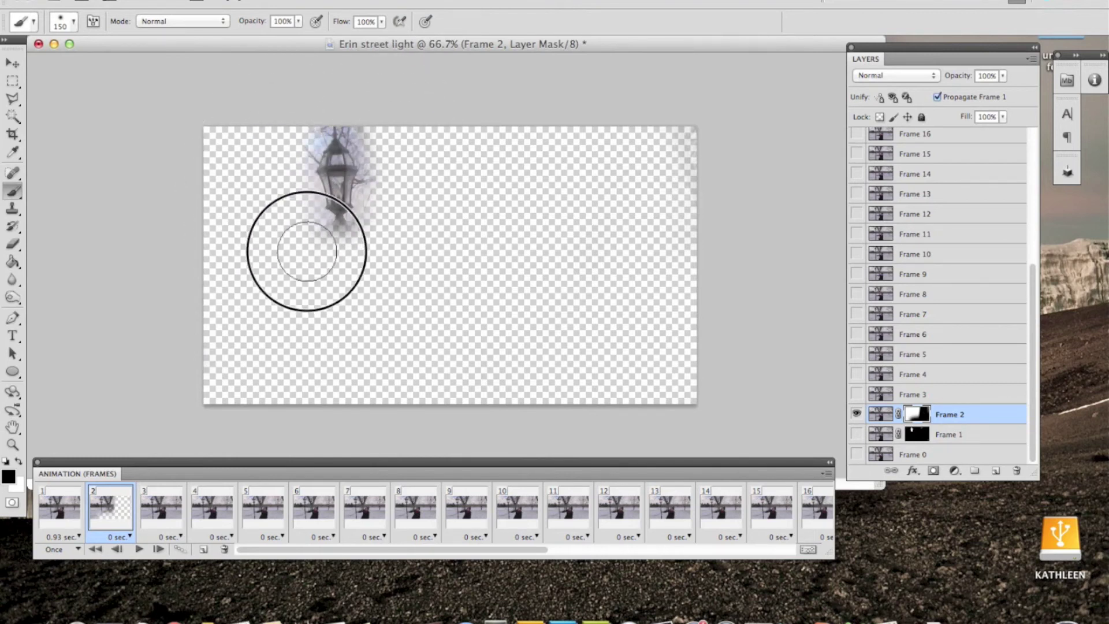
key(bracketleft)
key(bracketleft)
key(bracketleft)
key(bracketleft)
key(bracketleft)
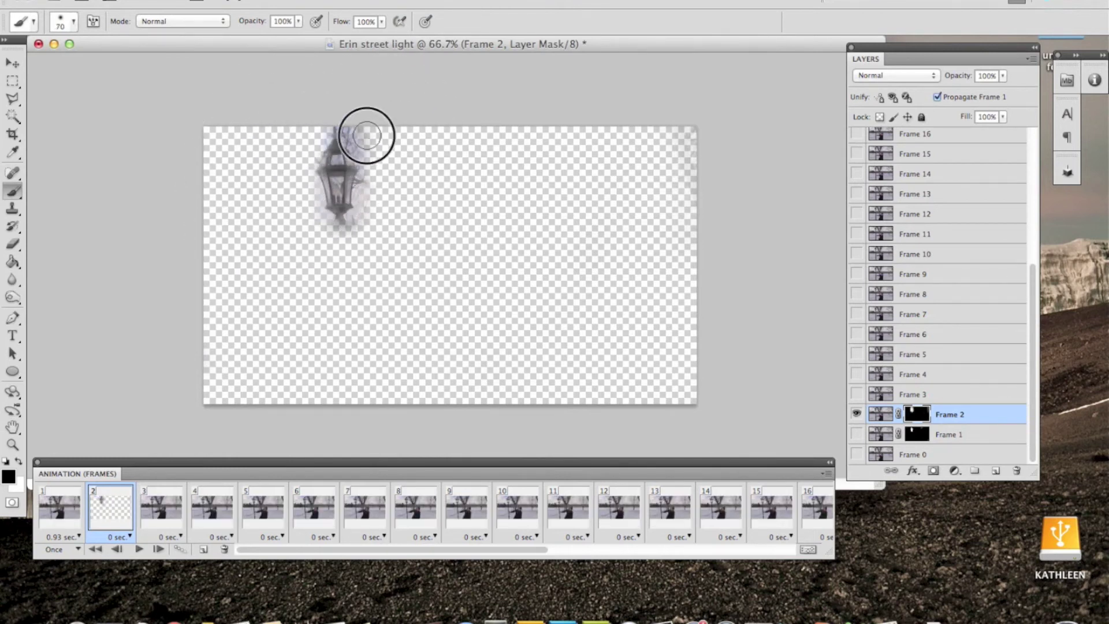
click(857, 453)
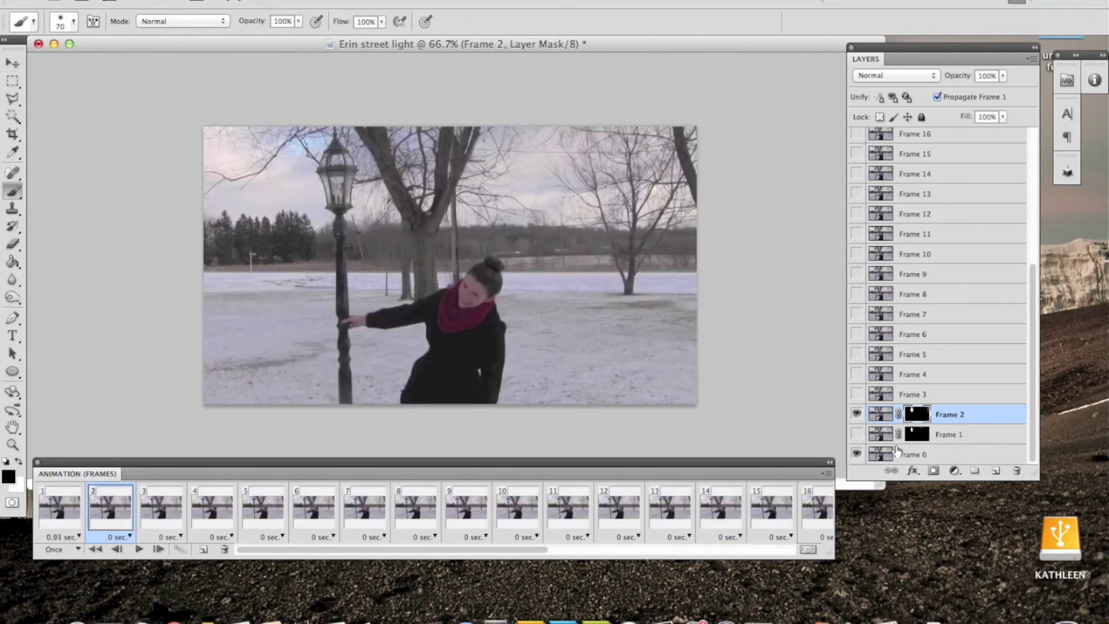
In animation frame 3, hide the Frame 1 and Frame 2 layers, show Frame 3, and add a layer mask to it
click(160, 519)
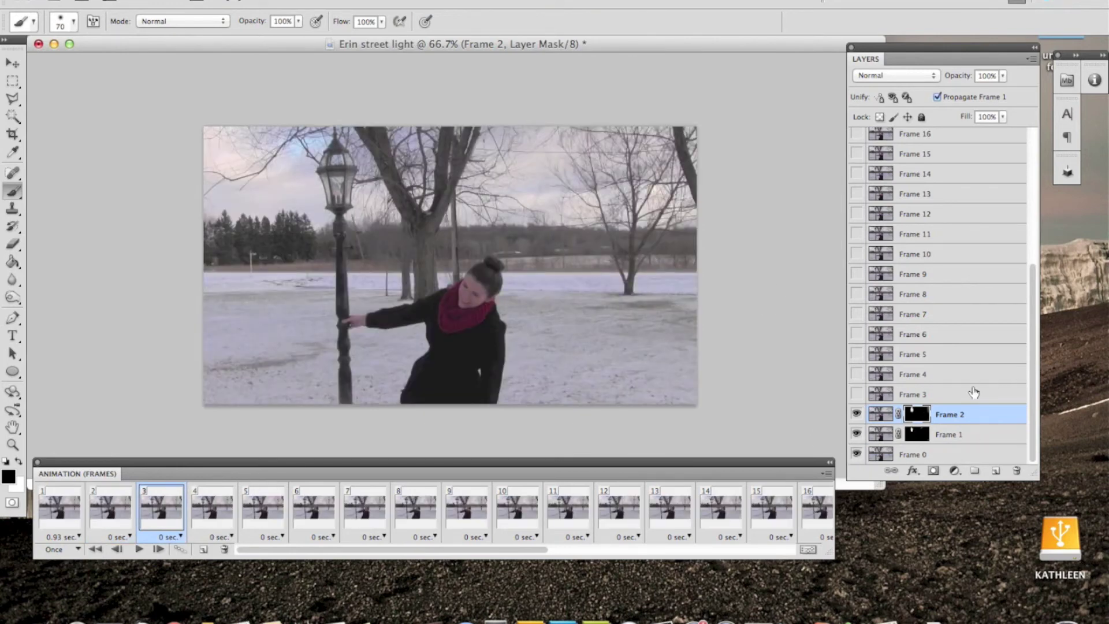
click(857, 434)
click(857, 414)
click(918, 394)
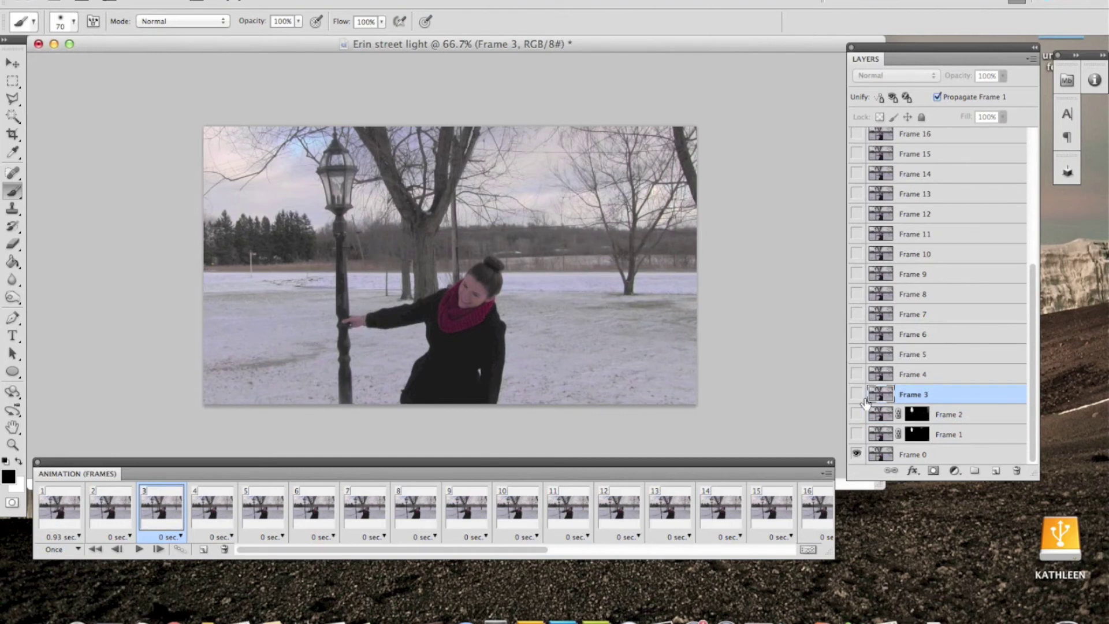
click(857, 394)
click(934, 471)
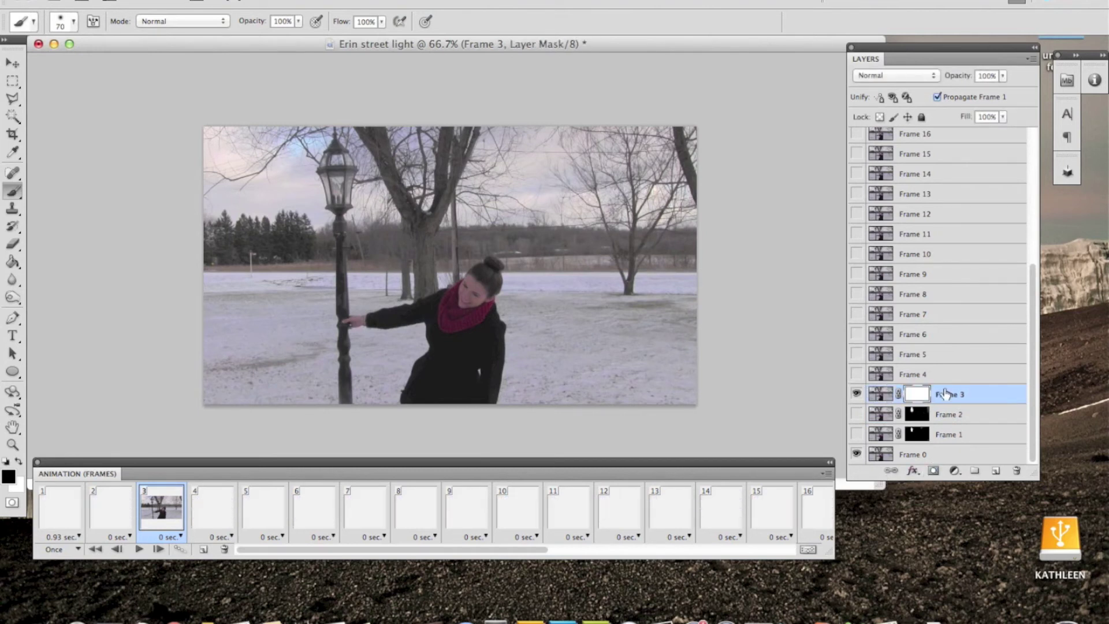
Hide Frame 0 and paint the scene away from the lamp out of the Frame 3 mask with brushes up to size 250
click(857, 455)
key(bracketright)
key(bracketright)
key(bracketright)
key(bracketright)
key(bracketright)
key(bracketright)
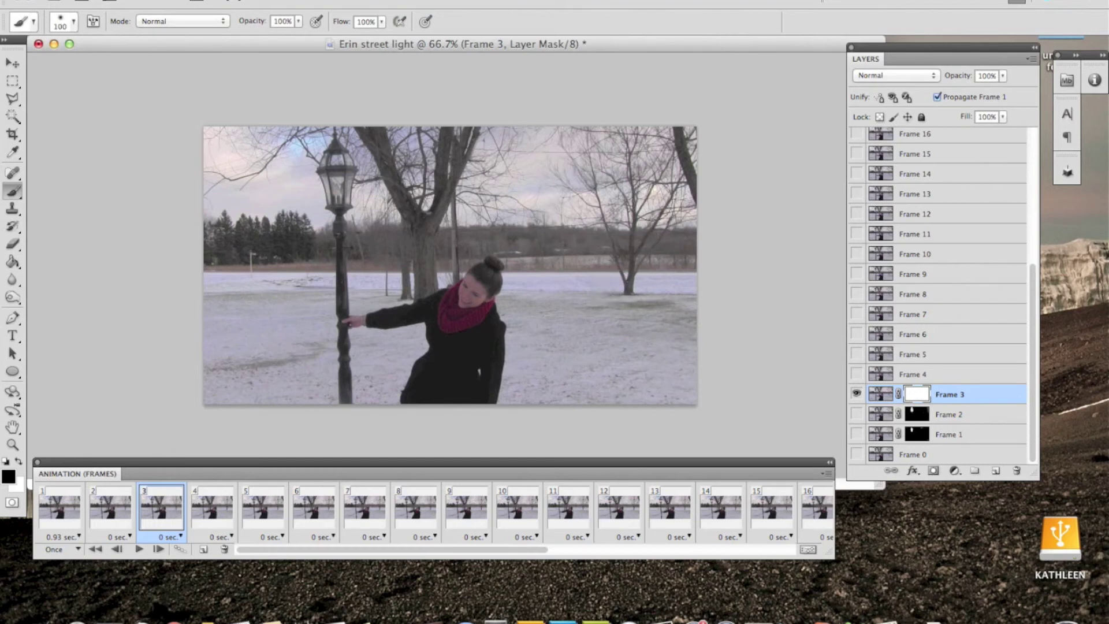
mouse_move(664, 141)
mouse_down()
mouse_move(598, 391)
mouse_move(668, 167)
mouse_move(638, 322)
mouse_move(640, 425)
mouse_move(671, 358)
mouse_move(630, 110)
mouse_move(606, 156)
mouse_move(547, 134)
mouse_move(609, 129)
mouse_move(621, 138)
mouse_move(449, 150)
mouse_move(401, 393)
mouse_move(494, 263)
mouse_move(570, 310)
mouse_move(301, 388)
mouse_move(469, 193)
mouse_move(386, 315)
mouse_move(275, 384)
mouse_move(209, 114)
mouse_move(239, 301)
mouse_move(374, 380)
mouse_move(169, 393)
mouse_move(189, 134)
mouse_move(254, 160)
mouse_move(434, 296)
mouse_up()
key(bracketright)
key(bracketright)
drag(409, 116, 421, 142)
key(super+z)
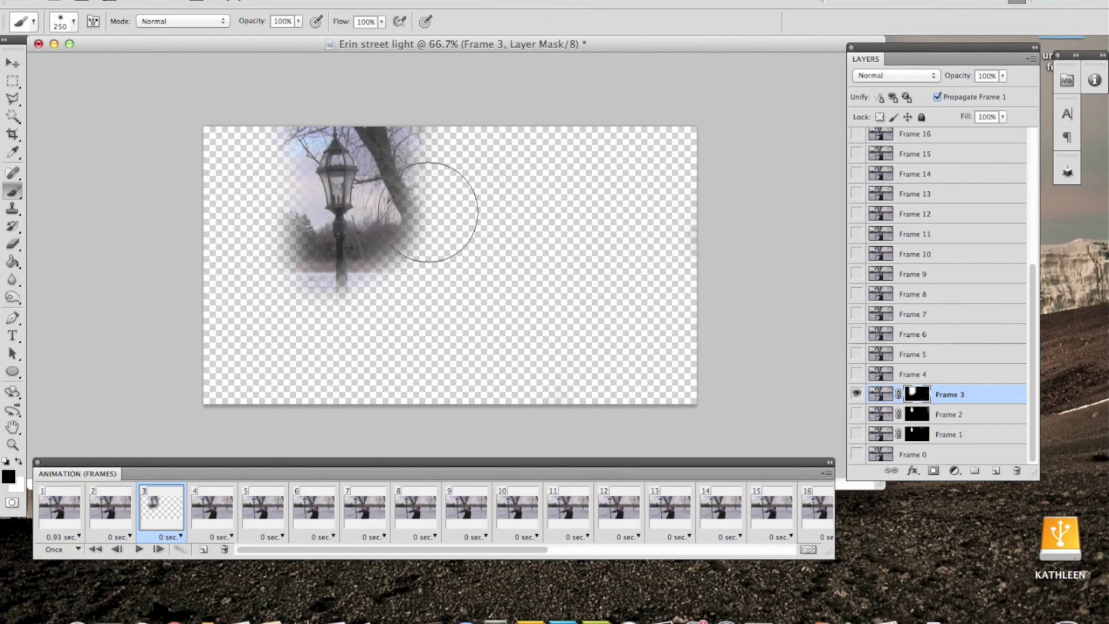
Mask Frame 3 closely around the lantern with brushes reduced to size 70, and show Frame 0 again
key(bracketleft)
key(bracketleft)
key(bracketleft)
key(bracketleft)
key(bracketleft)
key(bracketleft)
key(bracketleft)
key(bracketleft)
mouse_move(407, 158)
mouse_down()
mouse_move(401, 104)
mouse_move(421, 218)
mouse_move(305, 269)
mouse_move(297, 159)
mouse_move(295, 201)
mouse_move(379, 180)
mouse_move(300, 141)
mouse_move(378, 173)
mouse_move(300, 198)
mouse_move(302, 153)
mouse_move(339, 231)
mouse_move(369, 164)
mouse_move(358, 124)
mouse_up()
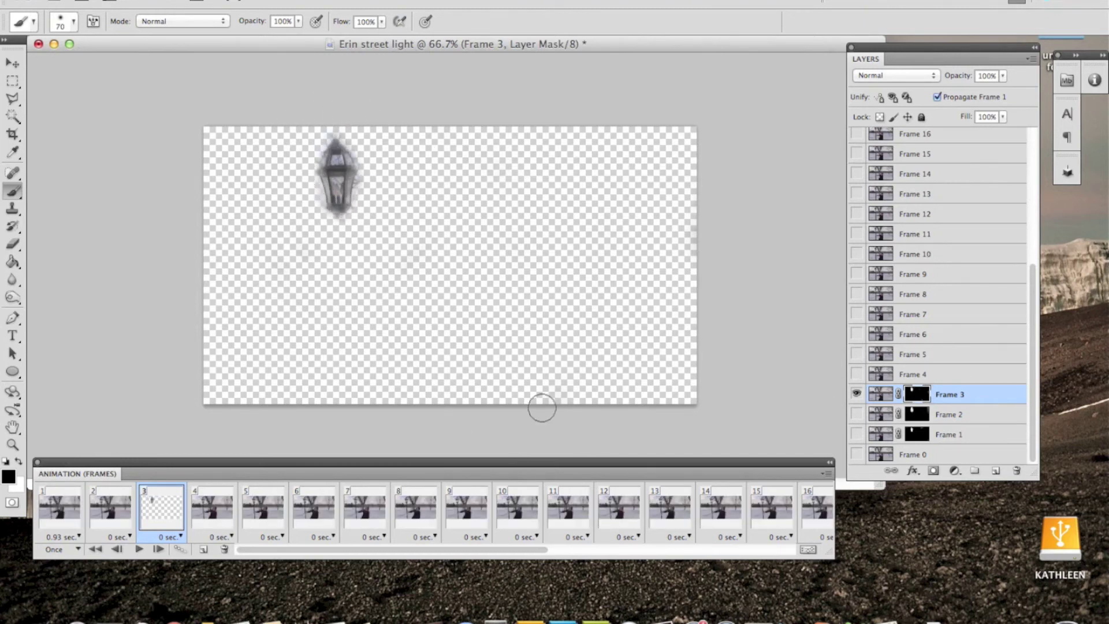
click(856, 454)
In animation frame 4, hide the Frame 1, Frame 3 and Frame 4 layers, keeping Frame 0 visible
click(856, 434)
click(212, 505)
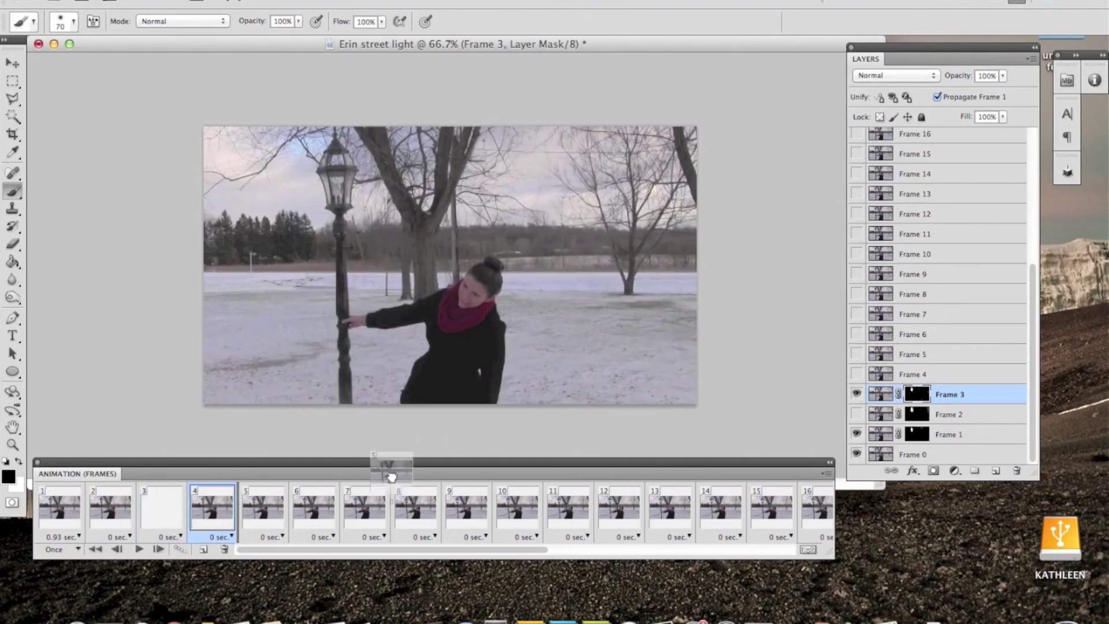
click(900, 371)
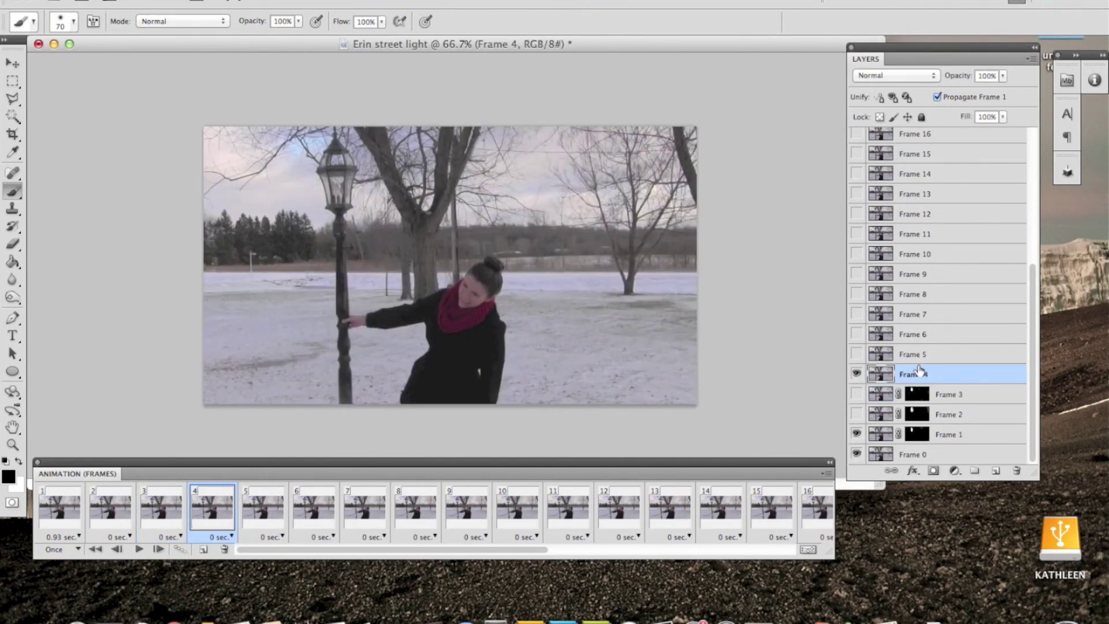
click(937, 354)
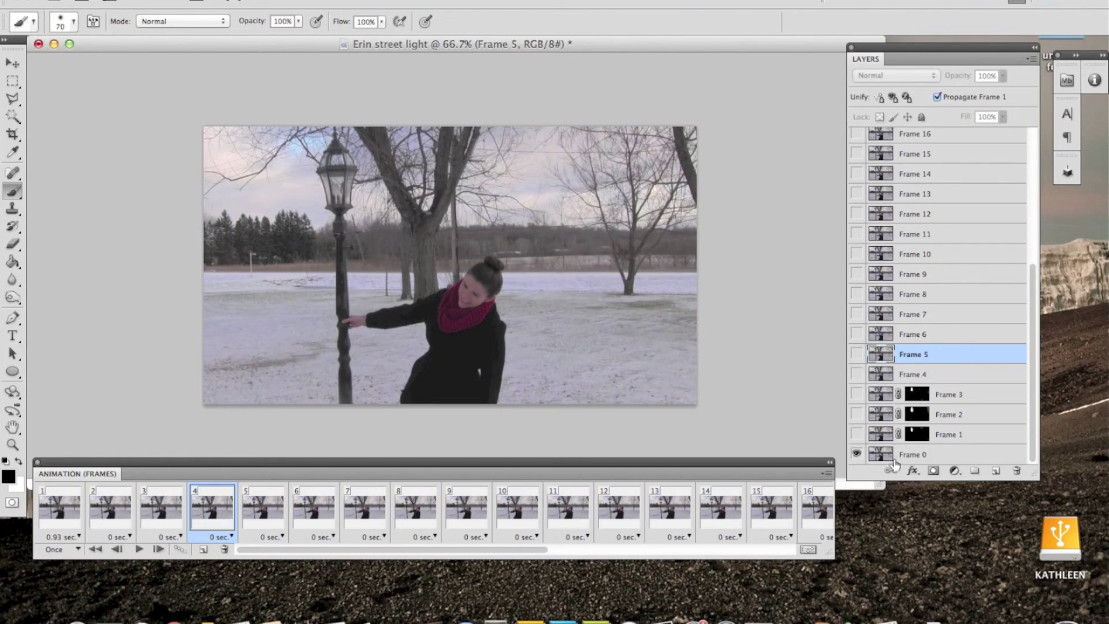
click(916, 455)
click(932, 356)
Compare Frame 5 with Frame 6 by toggling their visibility, keep only Frame 6 shown above Frame 0, and add a layer mask to it
click(858, 354)
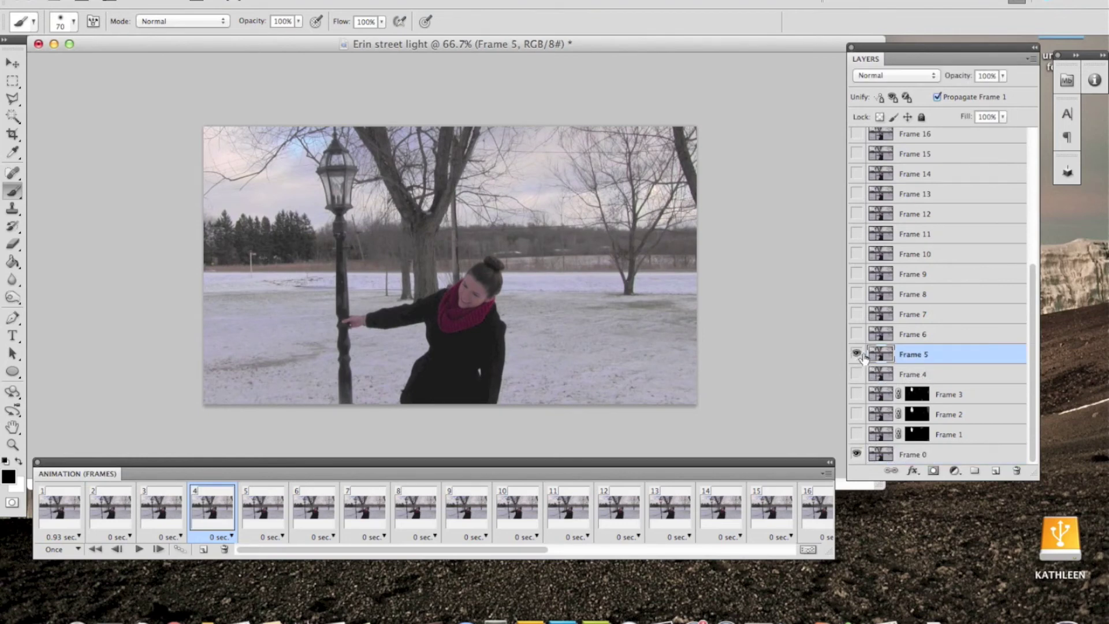
click(858, 354)
click(858, 334)
click(857, 334)
click(858, 355)
click(856, 335)
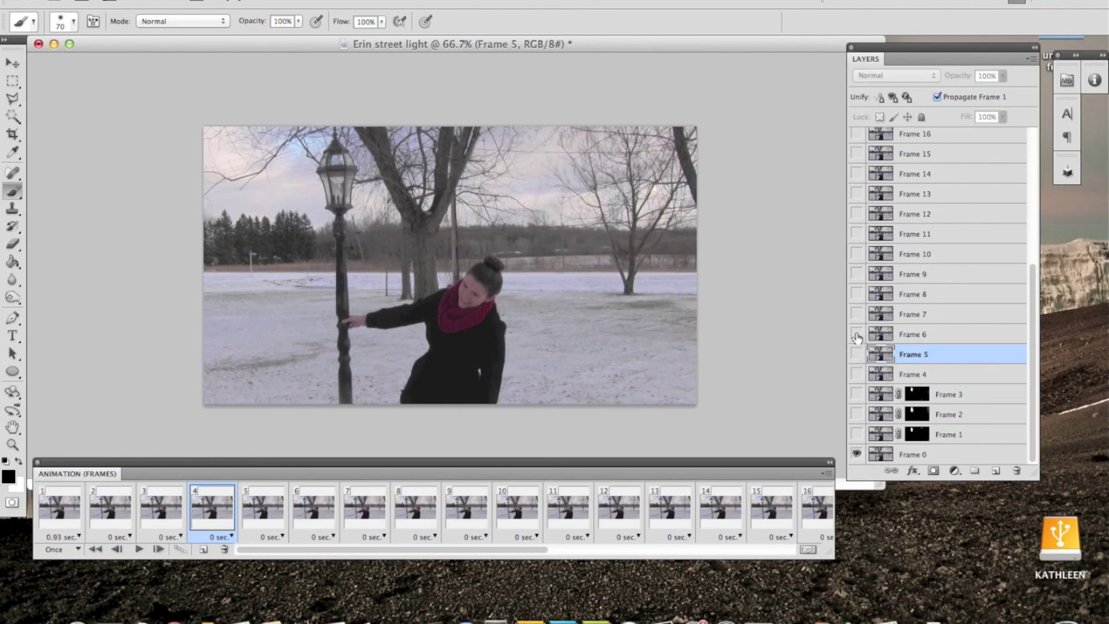
click(958, 335)
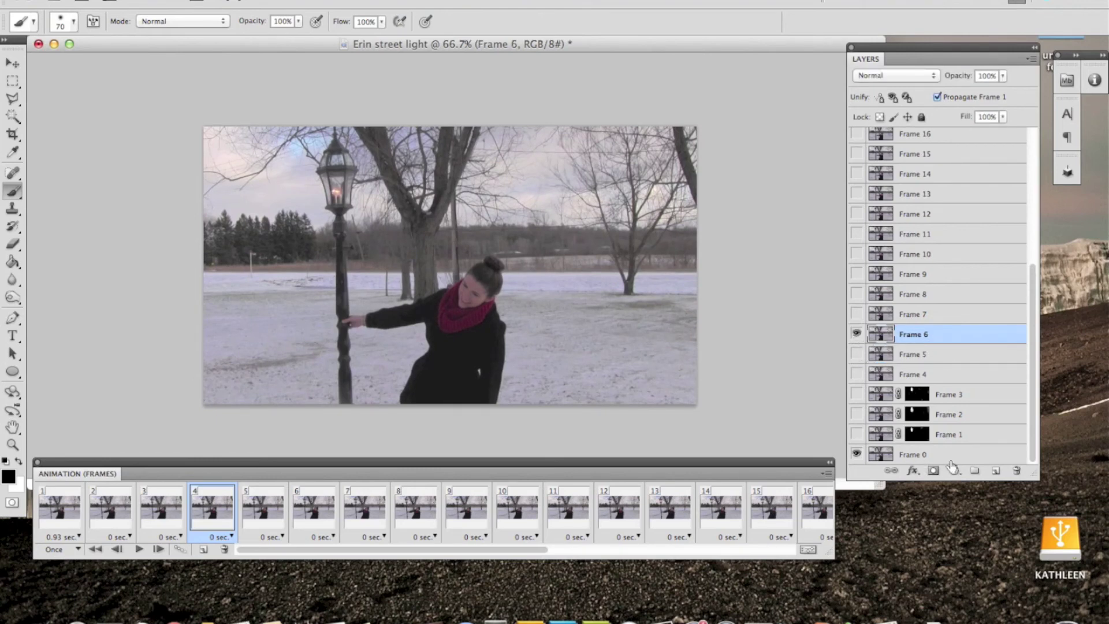
click(933, 471)
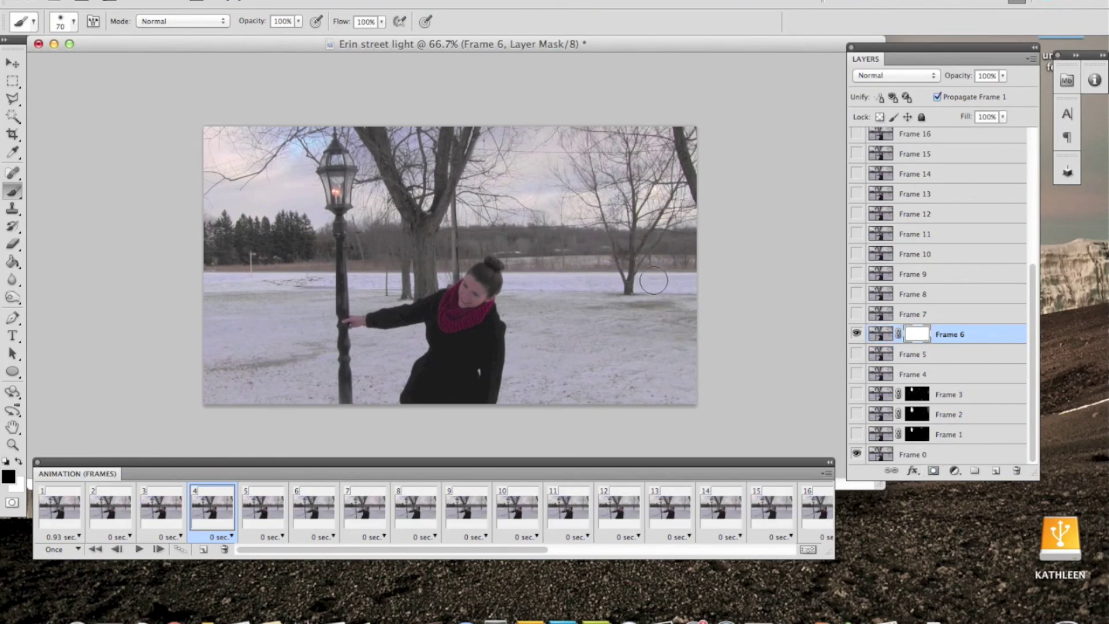
Hide Frame 0 and paint the woman and surrounding scene out of the Frame 6 mask with a size 200 brush
key(bracketright)
key(bracketright)
key(bracketright)
key(bracketright)
key(bracketright)
key(bracketright)
key(bracketright)
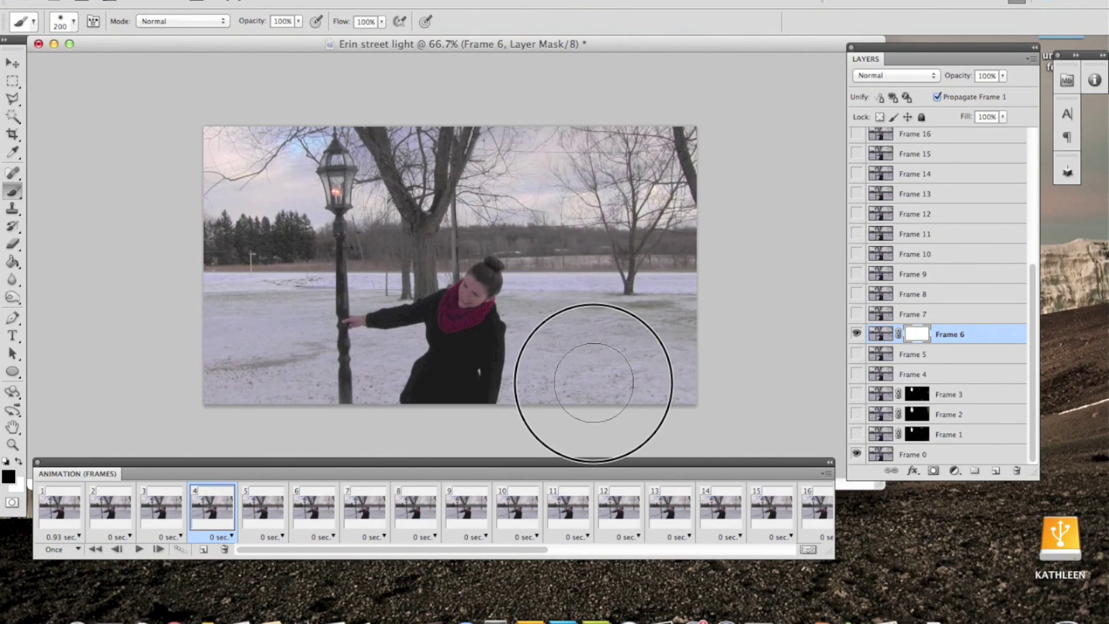
drag(593, 382, 589, 346)
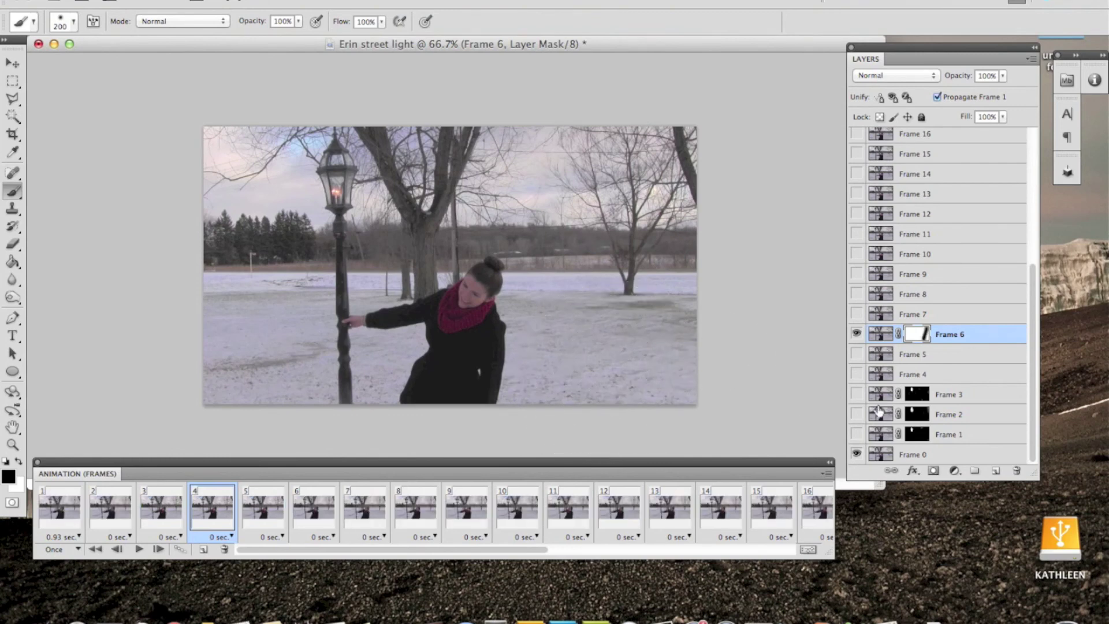
click(856, 455)
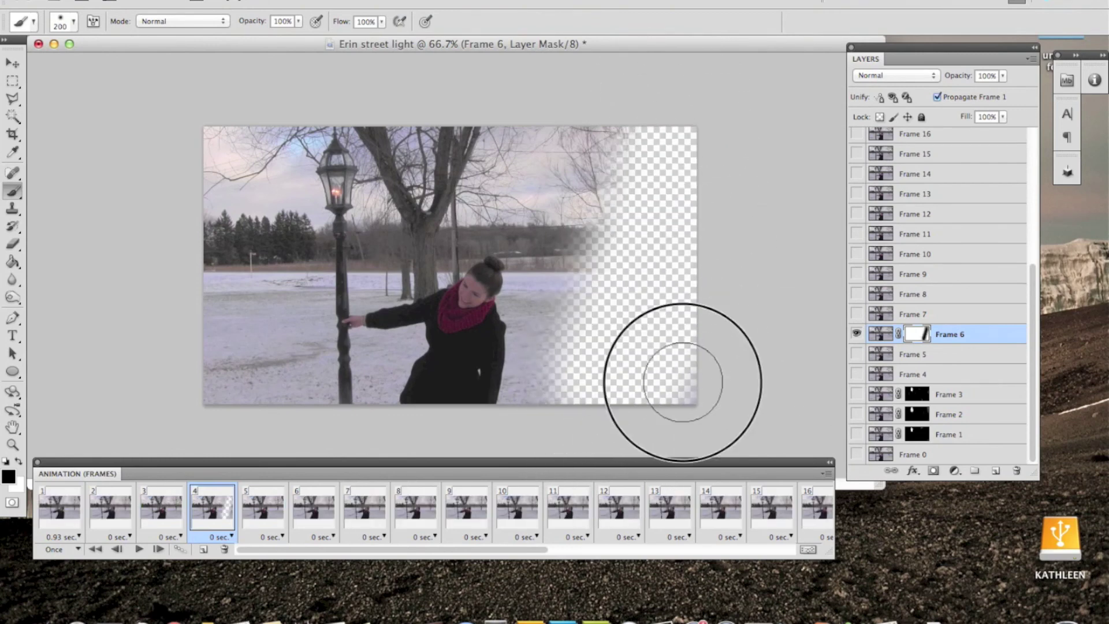
mouse_move(572, 121)
mouse_down()
mouse_move(518, 272)
mouse_move(495, 235)
mouse_move(508, 371)
mouse_up()
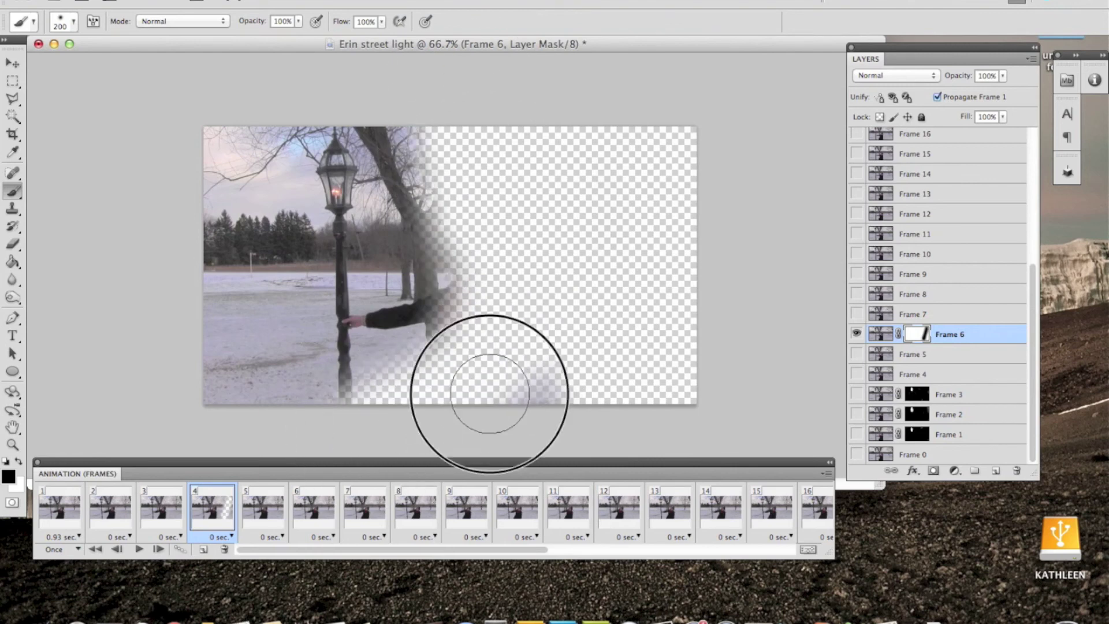
mouse_move(266, 410)
mouse_down()
mouse_move(218, 112)
mouse_move(495, 383)
mouse_move(458, 337)
mouse_move(465, 261)
mouse_up()
Mask Frame 6 closely around the lit lantern with smaller brushes down to size 50, and show Frame 0 again
key(bracketleft)
key(bracketleft)
key(bracketleft)
mouse_move(441, 210)
mouse_down()
mouse_move(413, 154)
mouse_move(396, 347)
mouse_move(367, 326)
mouse_move(278, 116)
mouse_move(343, 309)
mouse_move(317, 277)
mouse_move(408, 210)
mouse_up()
key(bracketleft)
key(bracketleft)
mouse_move(371, 112)
mouse_down()
mouse_move(395, 237)
mouse_move(358, 258)
mouse_move(381, 151)
mouse_move(372, 234)
mouse_move(328, 259)
mouse_move(280, 205)
mouse_move(286, 154)
mouse_up()
key(bracketleft)
key(bracketleft)
key(bracketleft)
key(bracketleft)
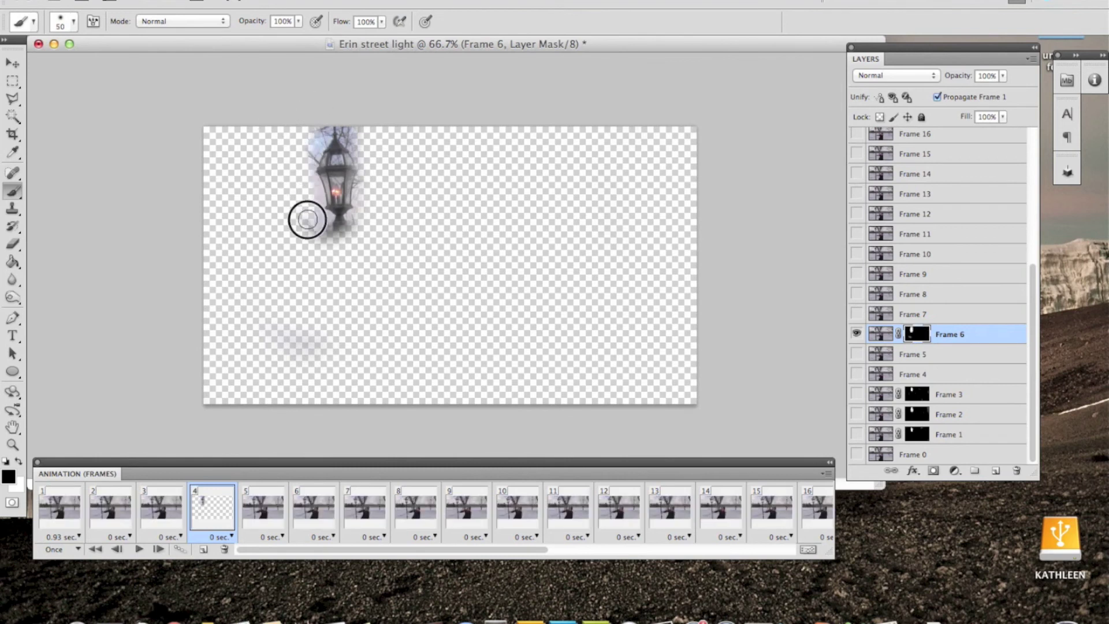
mouse_move(303, 202)
mouse_down()
mouse_move(337, 233)
mouse_move(362, 218)
mouse_move(363, 153)
mouse_move(351, 122)
mouse_move(361, 142)
mouse_move(325, 121)
mouse_move(297, 170)
mouse_move(326, 229)
mouse_move(364, 228)
mouse_up()
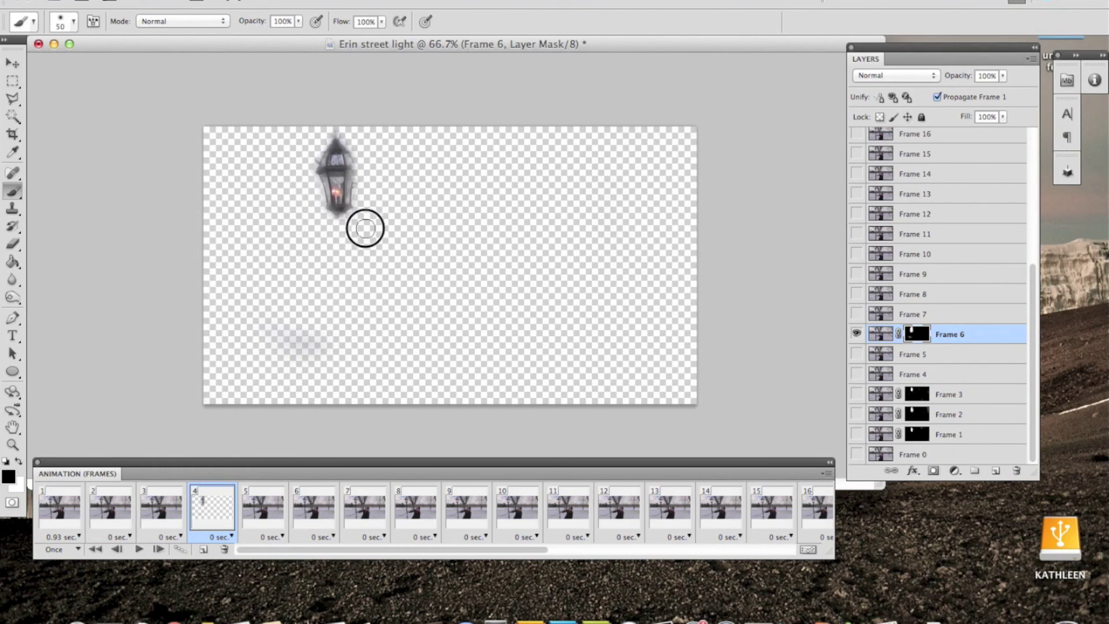
click(856, 454)
Set the delay of animation frame 1 to No delay
click(60, 510)
click(78, 536)
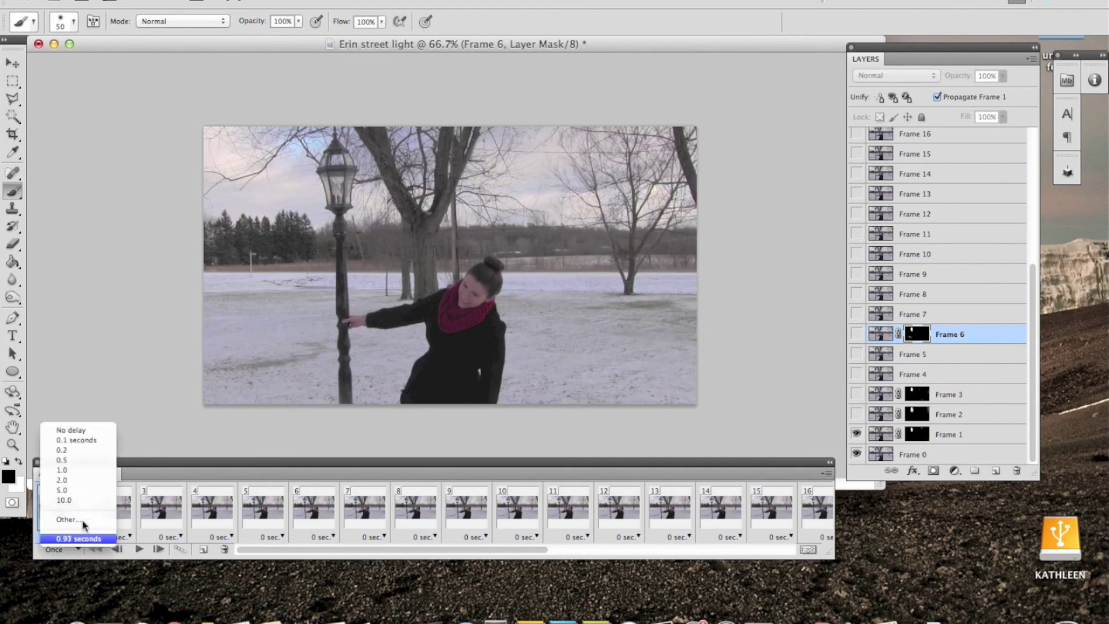
click(78, 430)
Step through animation frames 2 to 20 to examine the lantern's light and the visible layers in each
click(110, 508)
click(161, 508)
click(212, 508)
click(281, 511)
click(319, 511)
click(364, 516)
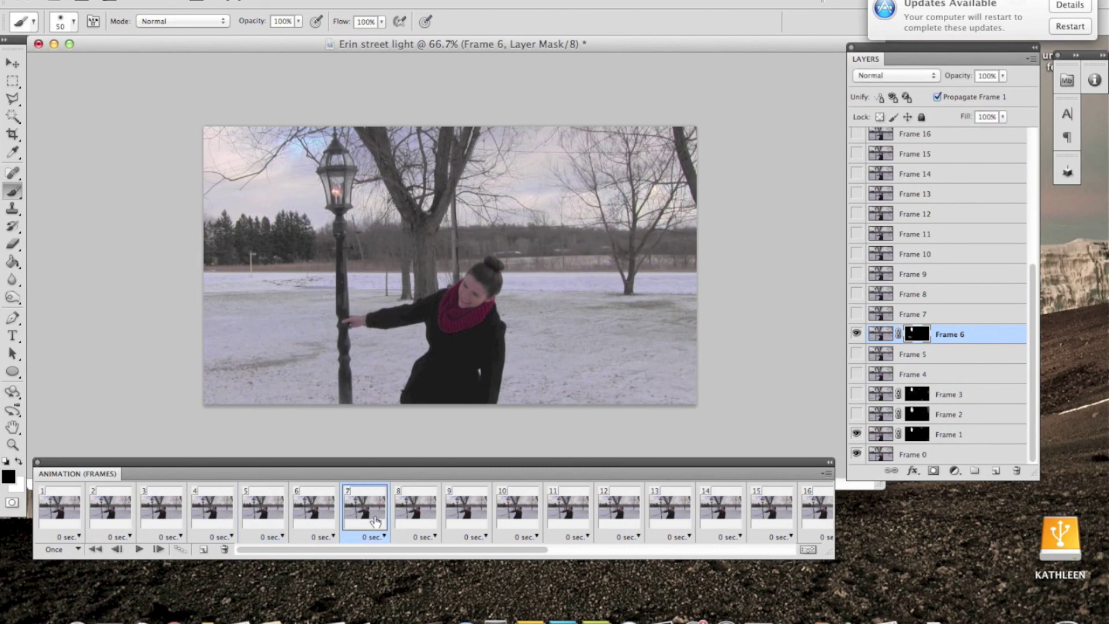
click(318, 510)
click(364, 512)
click(417, 513)
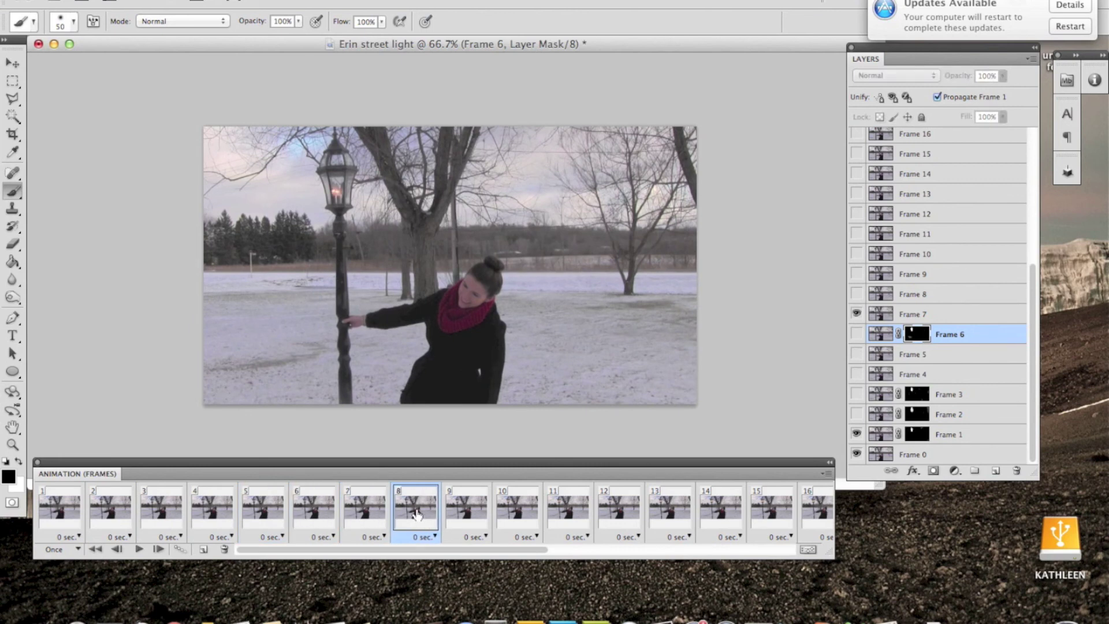
click(379, 513)
click(415, 509)
click(466, 509)
click(524, 516)
click(571, 516)
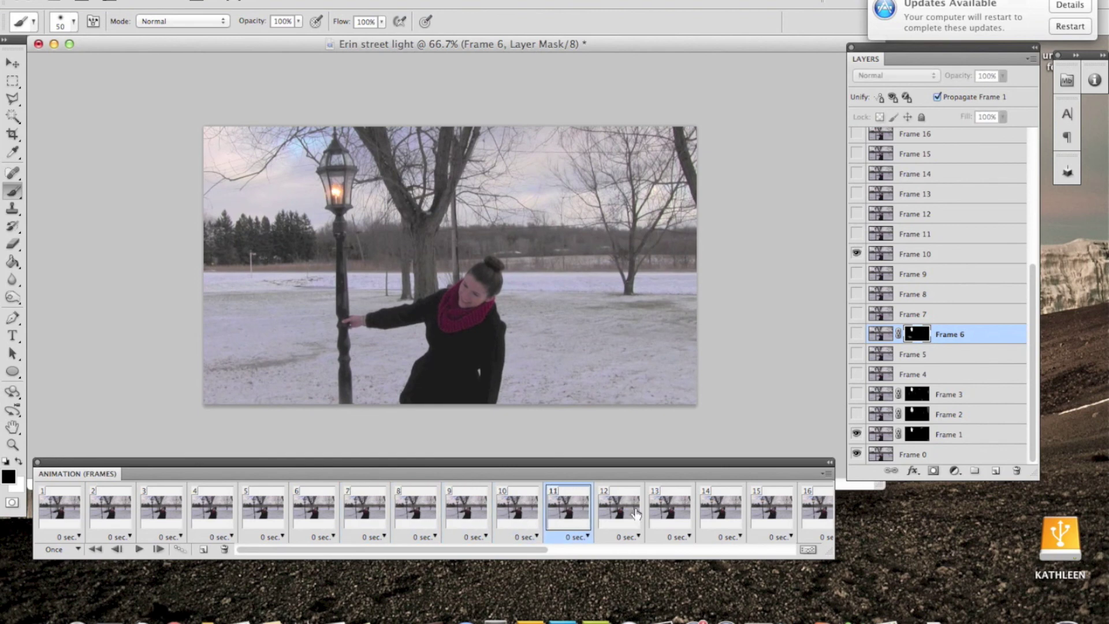
click(609, 520)
click(670, 518)
click(723, 516)
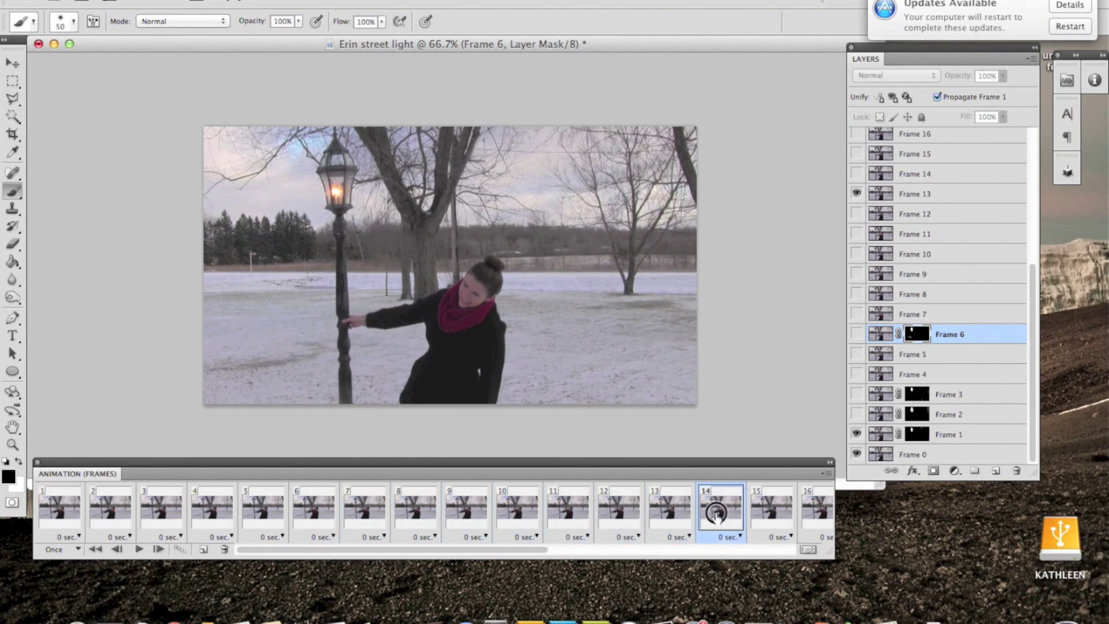
click(759, 511)
drag(396, 550, 507, 558)
click(568, 508)
click(618, 507)
click(680, 504)
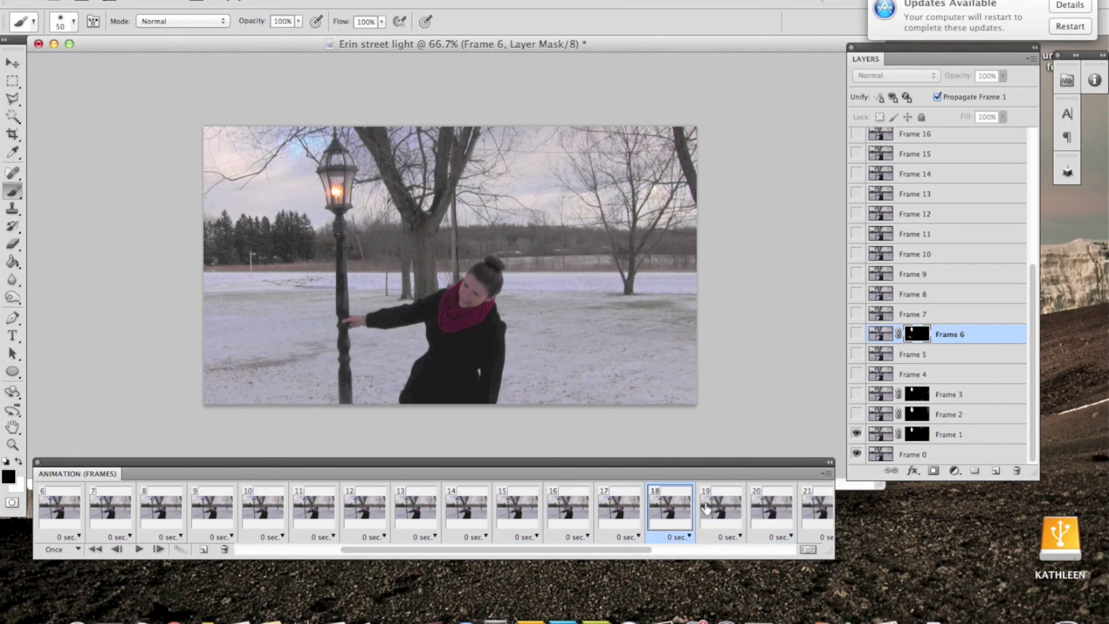
click(706, 512)
click(767, 514)
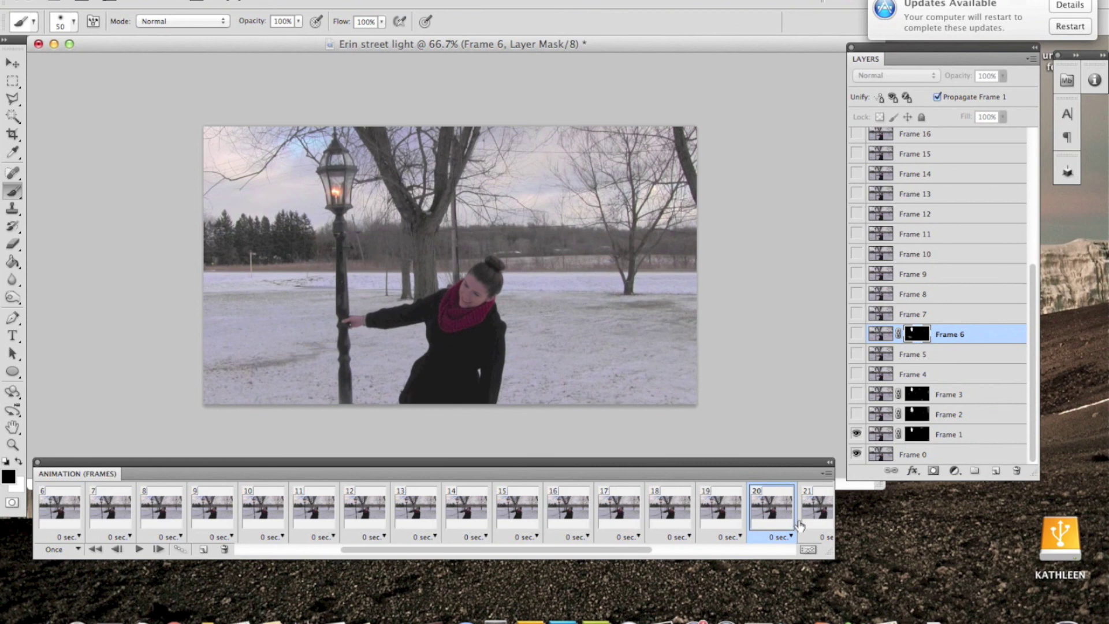
Check animation frame 21, then select animation frame 19 and hide the Frame 1 layer in it
click(810, 511)
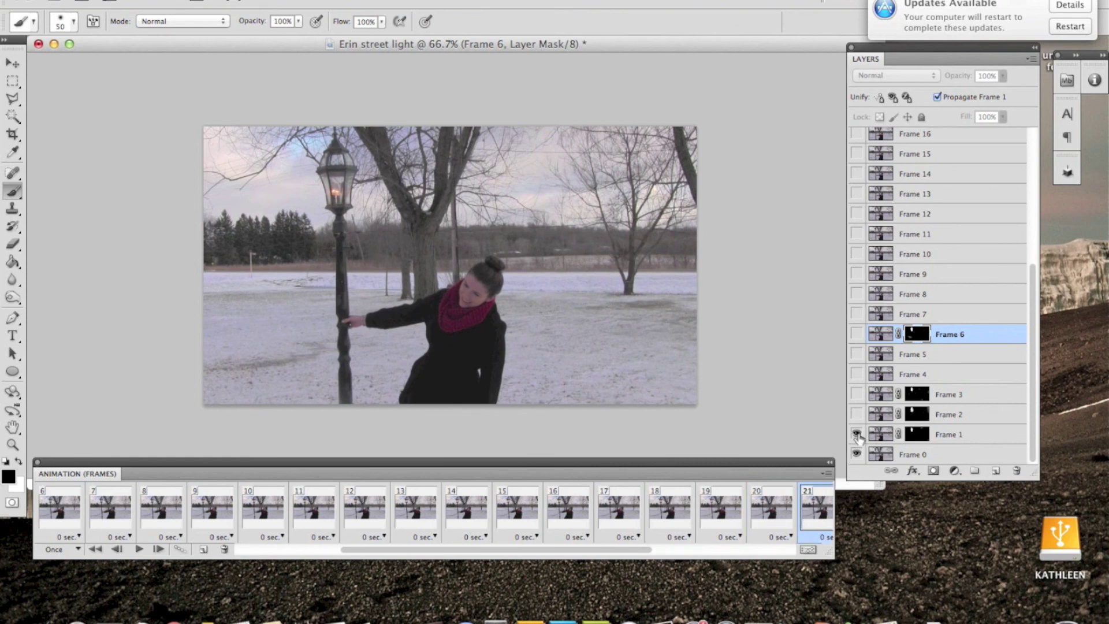
click(710, 506)
drag(587, 553, 319, 555)
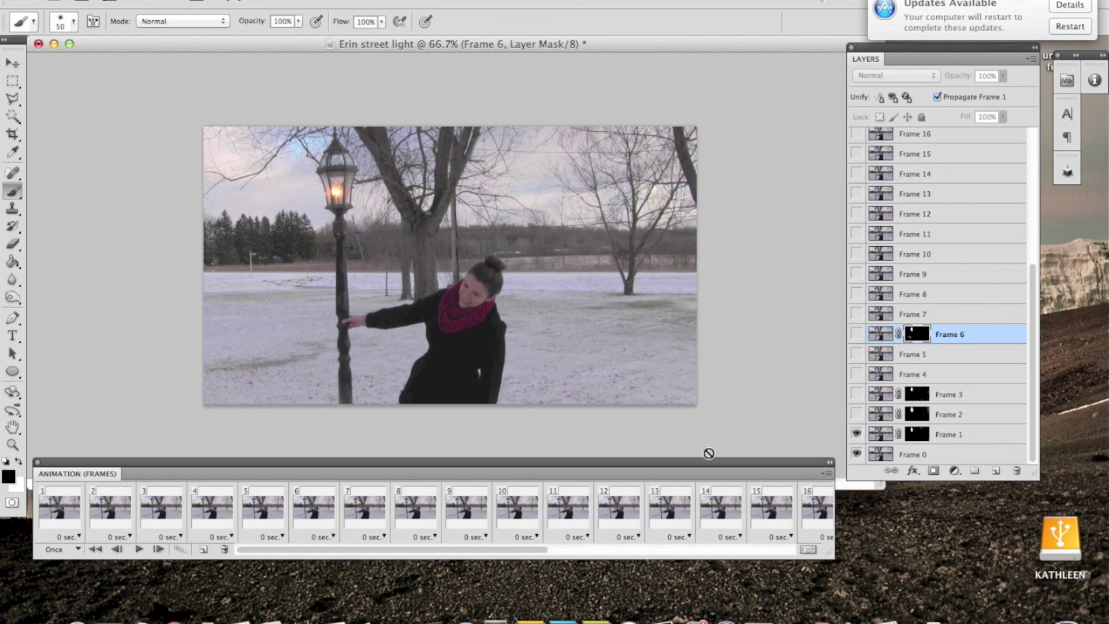
click(857, 433)
Show the Frame 19, Frame 20, Frame 21 and Frame 23 layers in the selected animation frame
click(953, 214)
click(941, 173)
drag(1030, 301, 1034, 260)
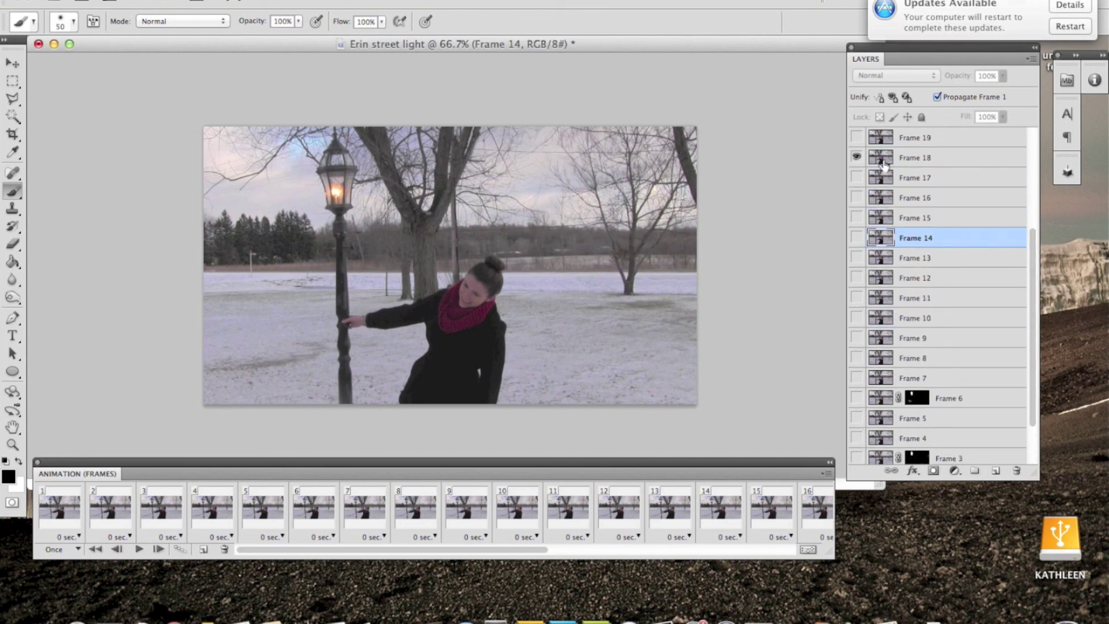
click(857, 138)
drag(1033, 292, 1037, 181)
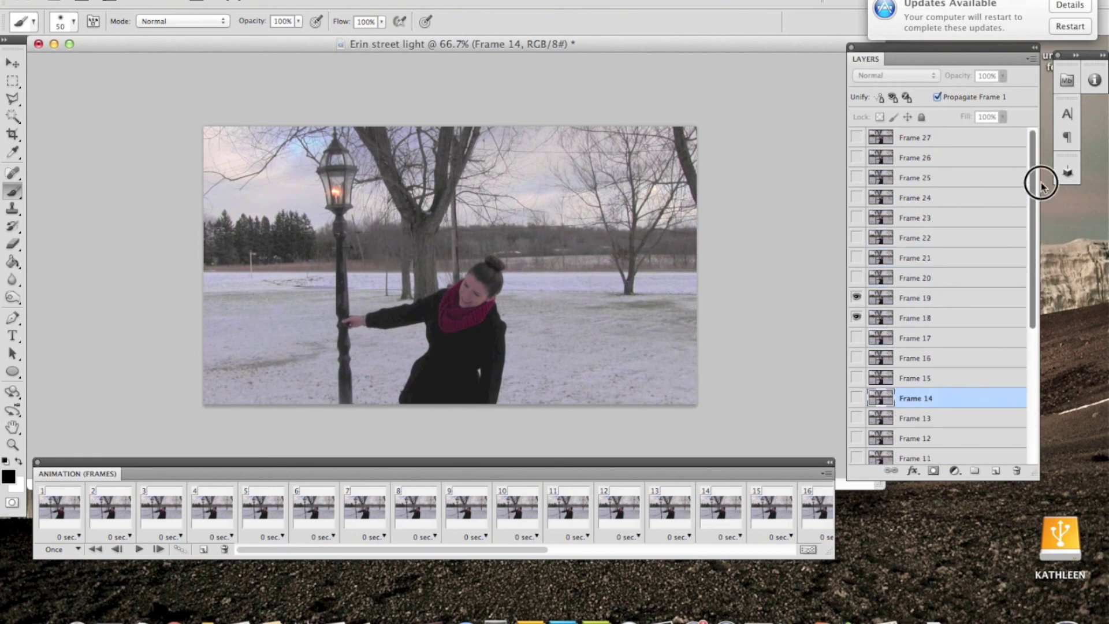
click(857, 278)
click(857, 257)
click(857, 218)
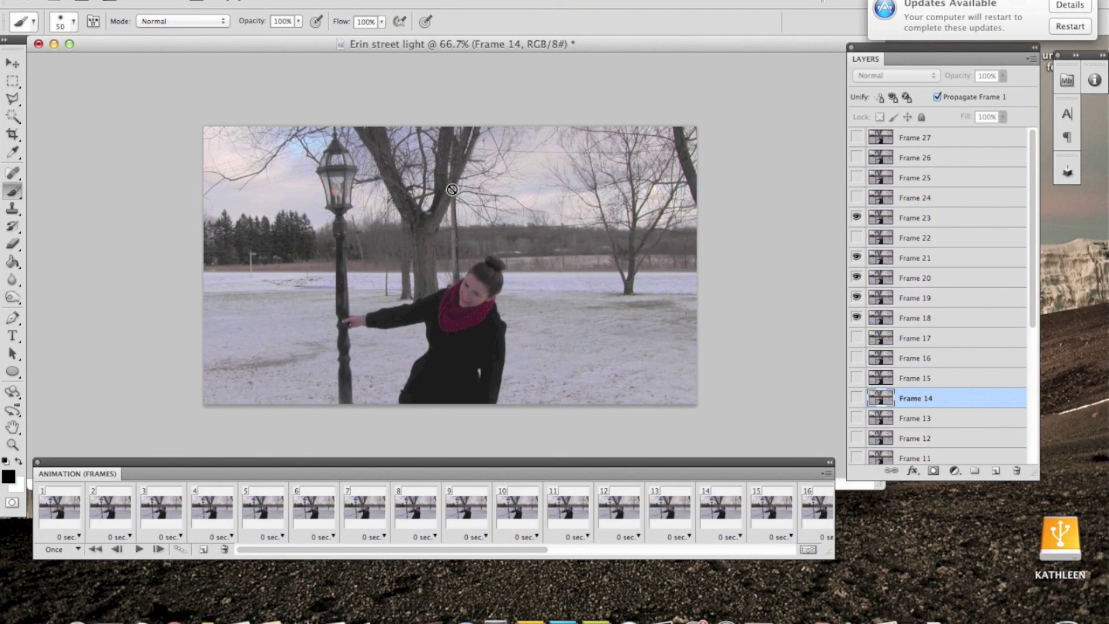
Hide the Frame 23, 21, 20, 19 and 18 layers, leaving only Frame 0 showing in the selected animation frame
click(857, 218)
click(857, 258)
click(857, 278)
click(857, 298)
click(857, 318)
drag(1037, 257, 1015, 409)
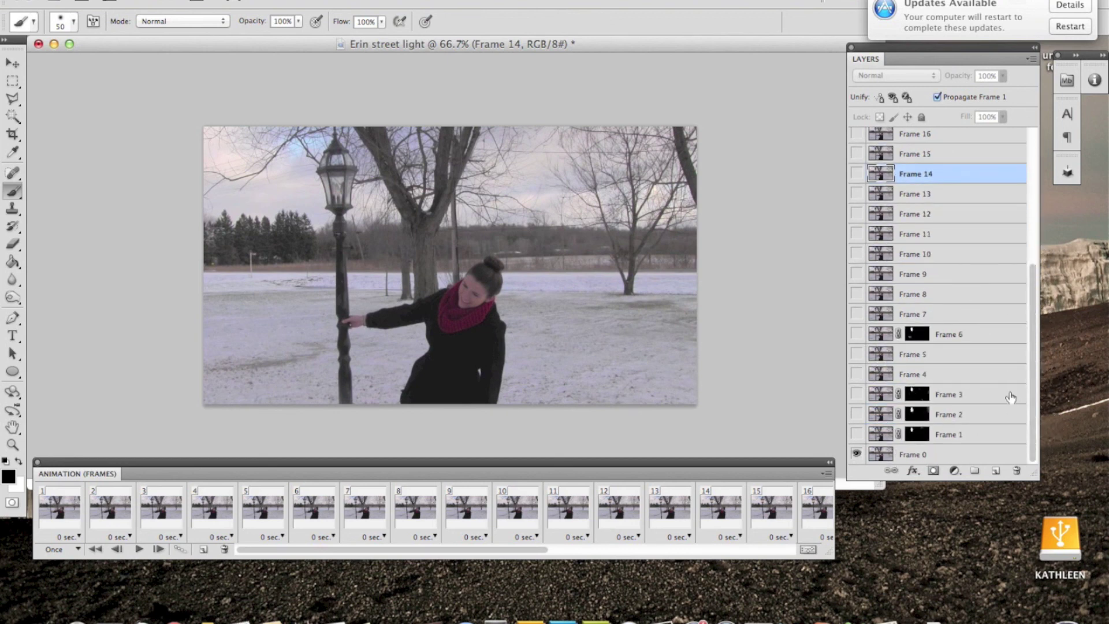
Set the animation's looping option to Forever and switch to the desktop
click(68, 548)
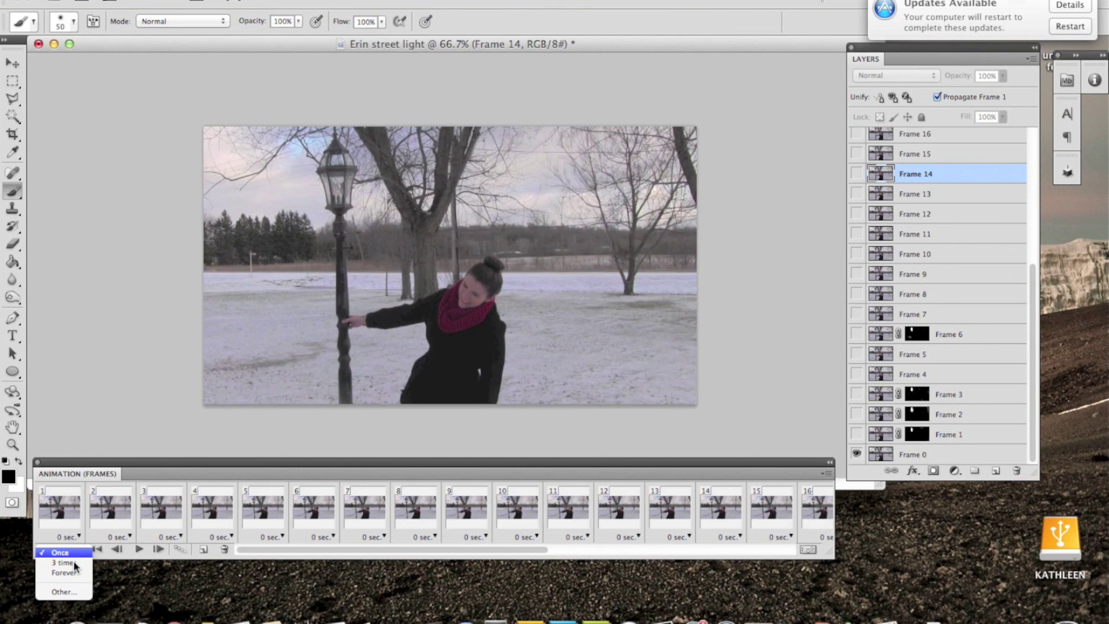
click(69, 573)
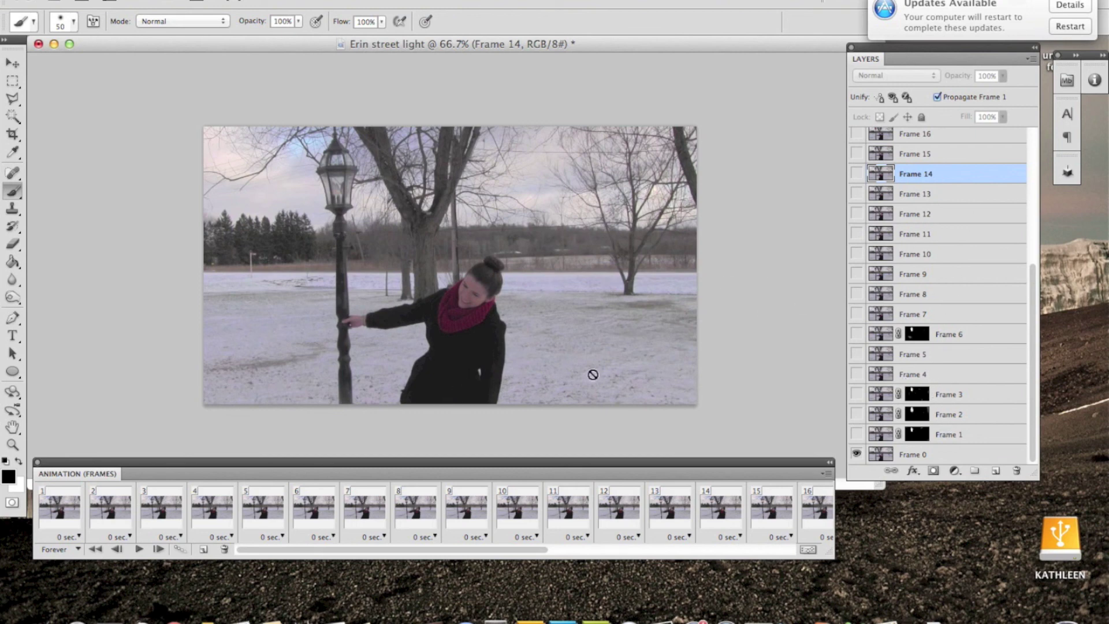
click(988, 513)
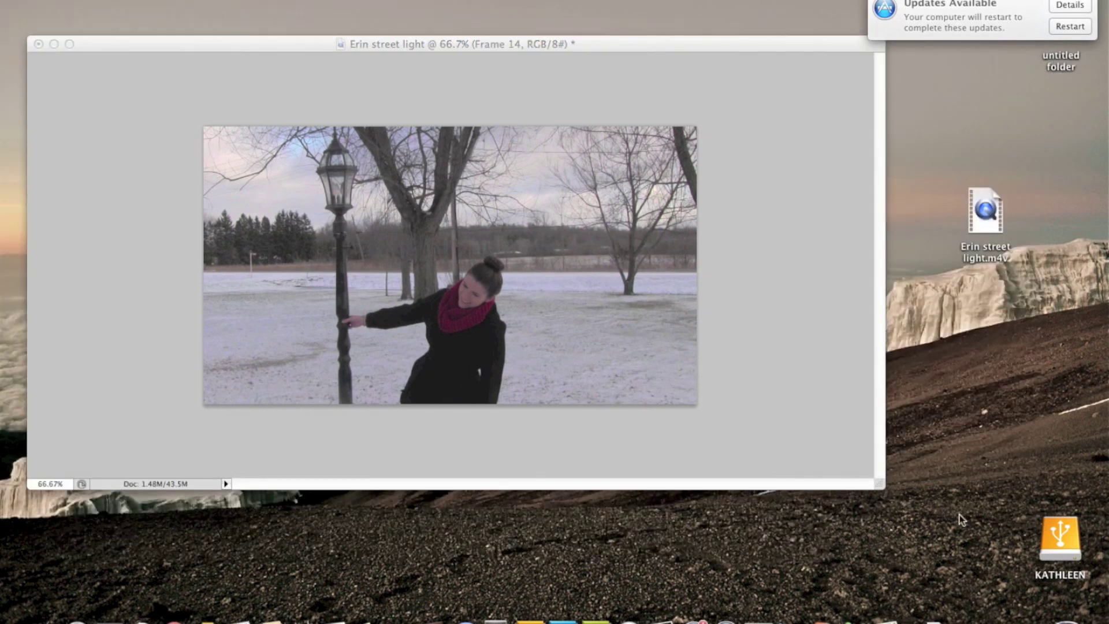